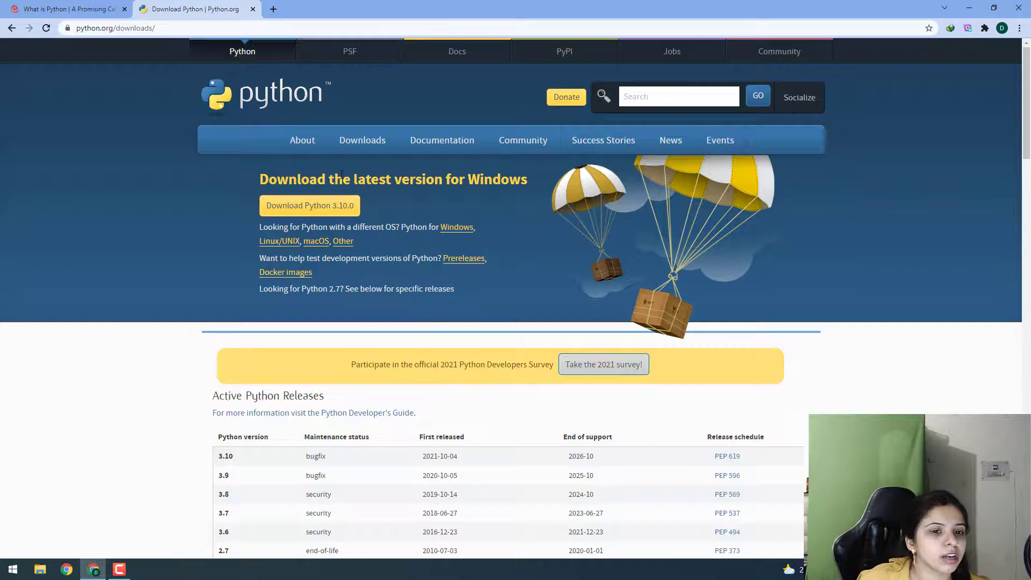
Download the Python 3.10.0 installer for Windows, open it, and cancel its setup.
left_click(316, 213)
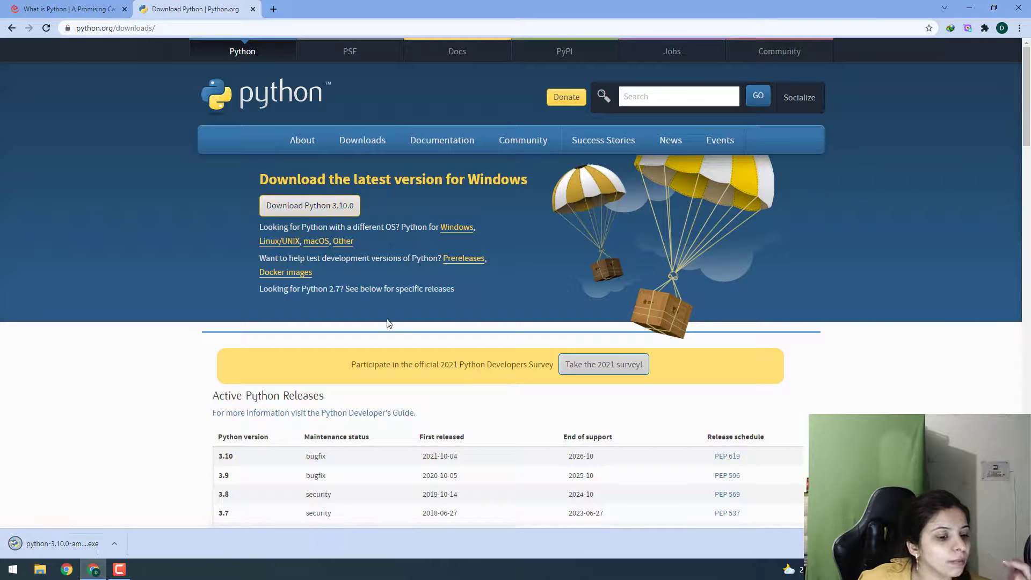
left_click(115, 543)
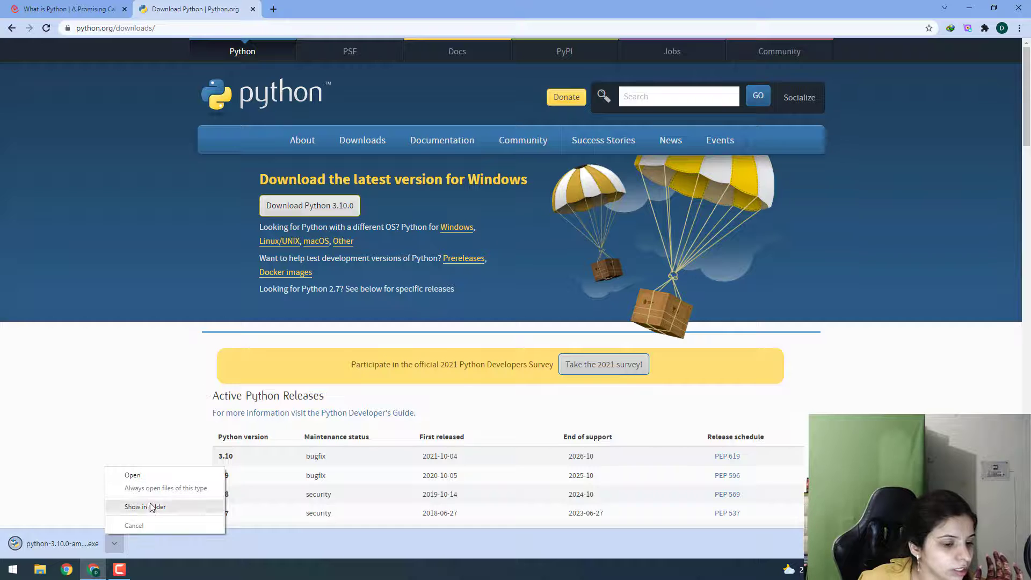
left_click(148, 478)
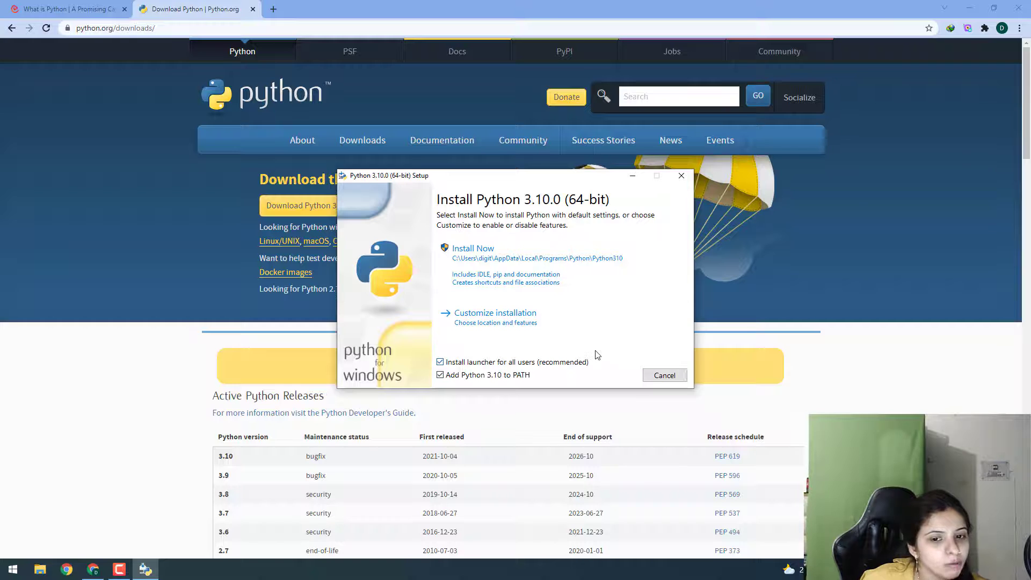
left_click(664, 375)
Search the web for anaconda python and open the Anaconda Individual Edition page.
left_click(514, 321)
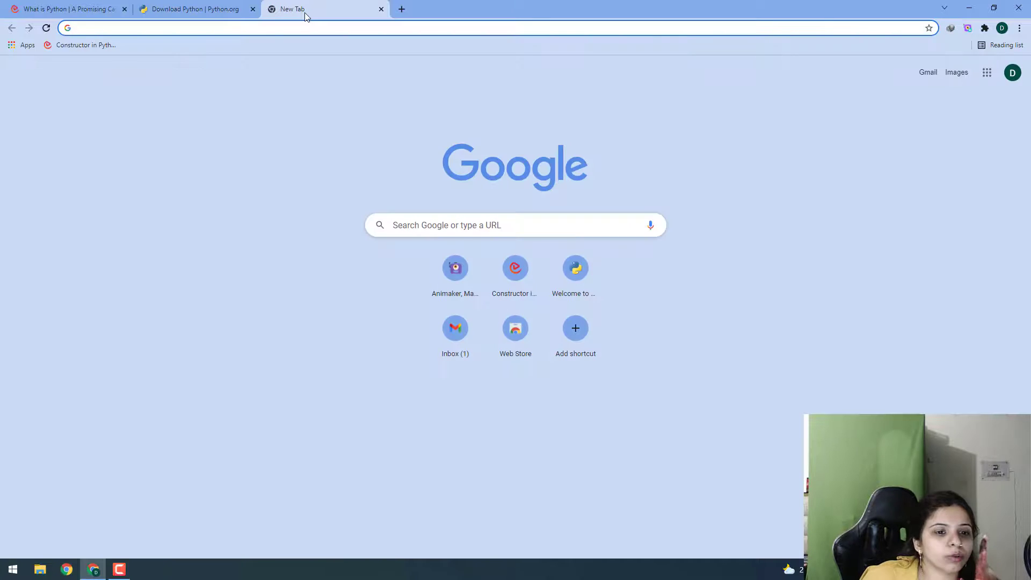
type("ana")
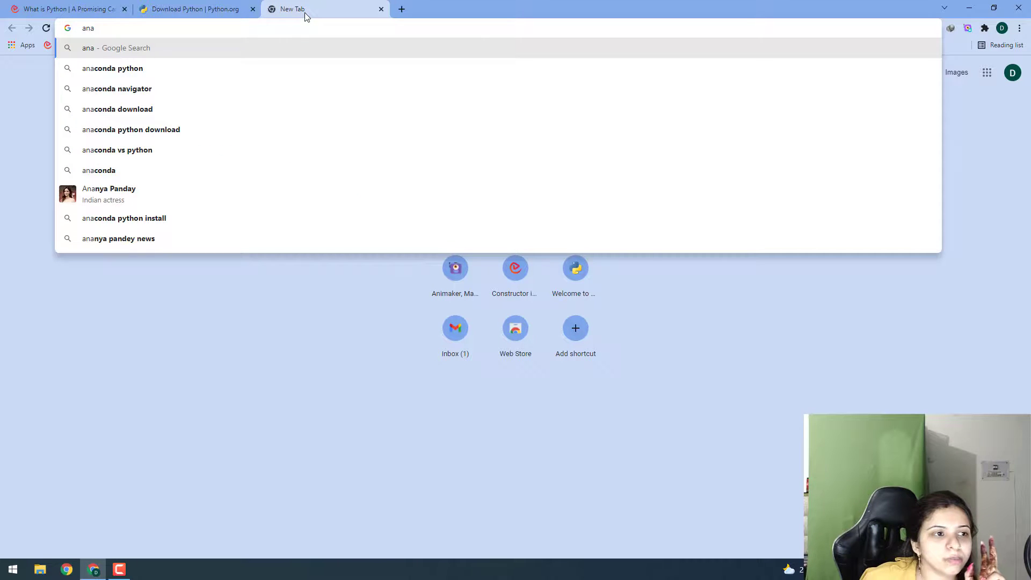
key("Down")
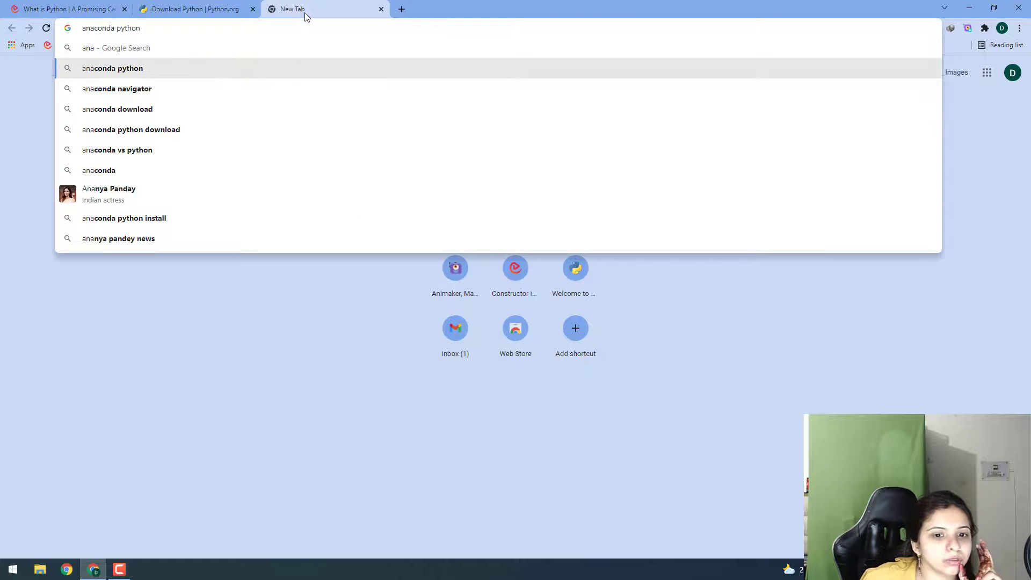
key("Return")
left_click(152, 158)
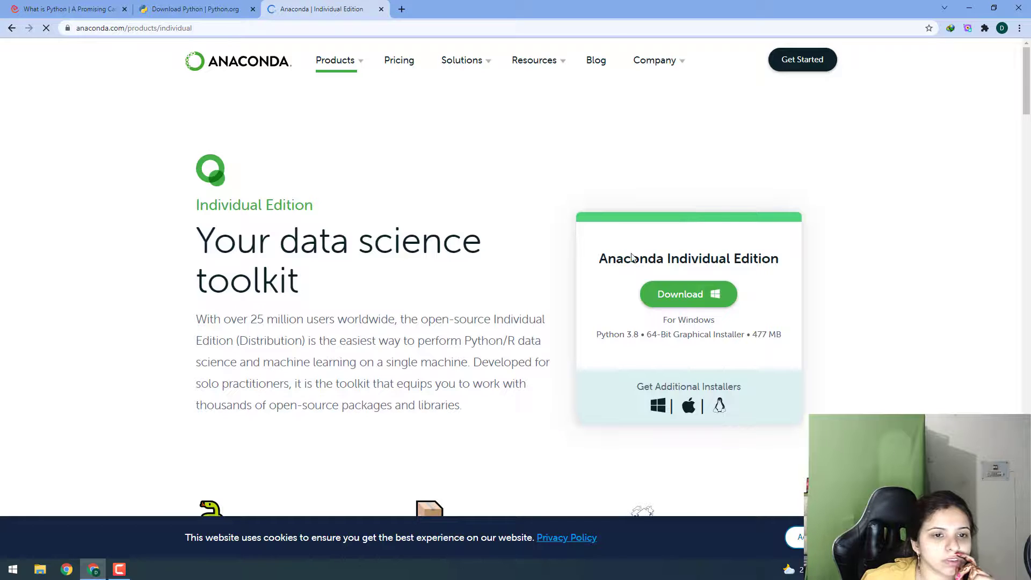
Download the Anaconda Individual Edition installer for Windows and close the sign-up popup.
left_click(684, 295)
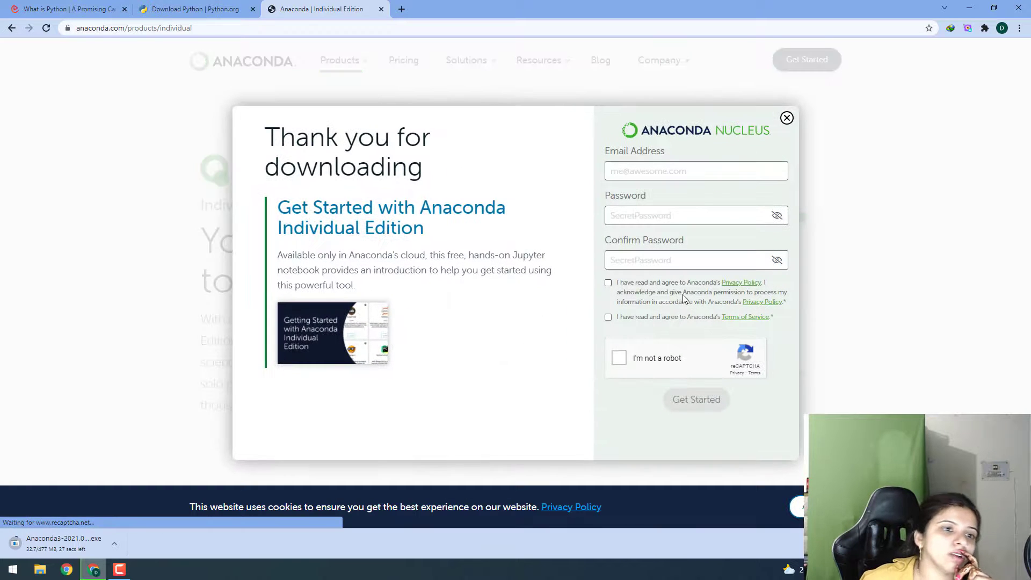
left_click(787, 118)
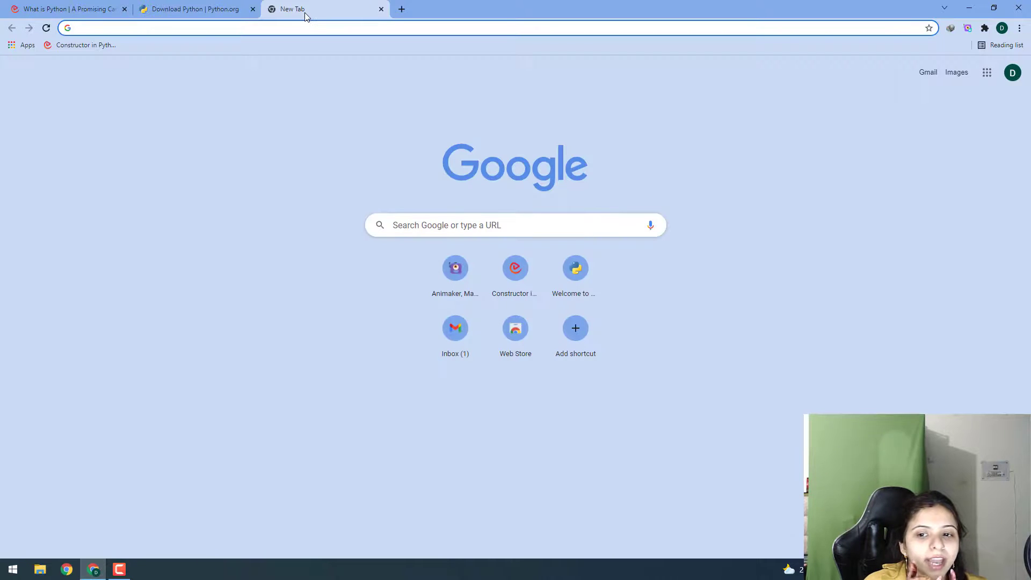
Search the web for anaconda python and open the Anaconda Individual Edition page.
type("ana")
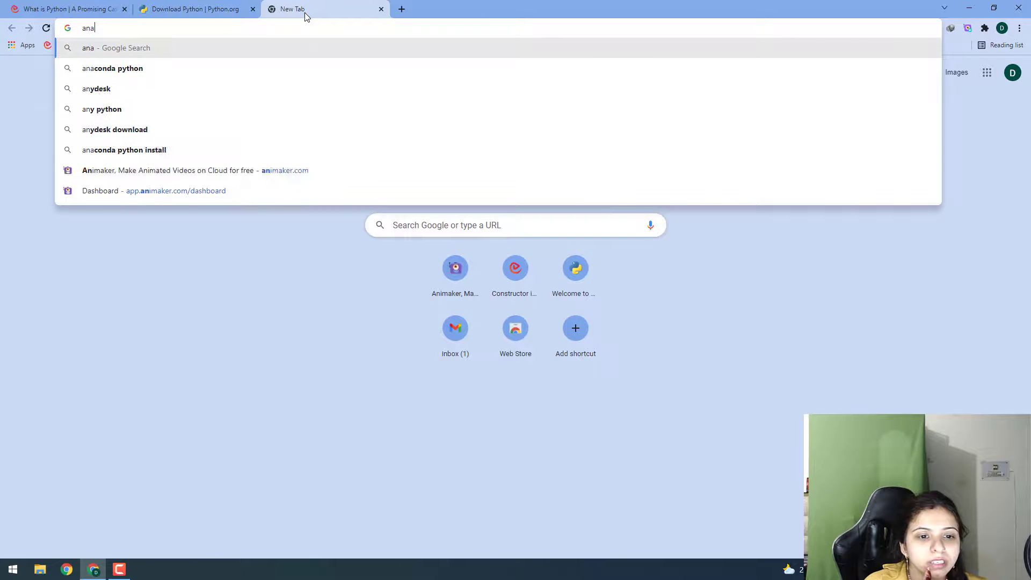
key("Down")
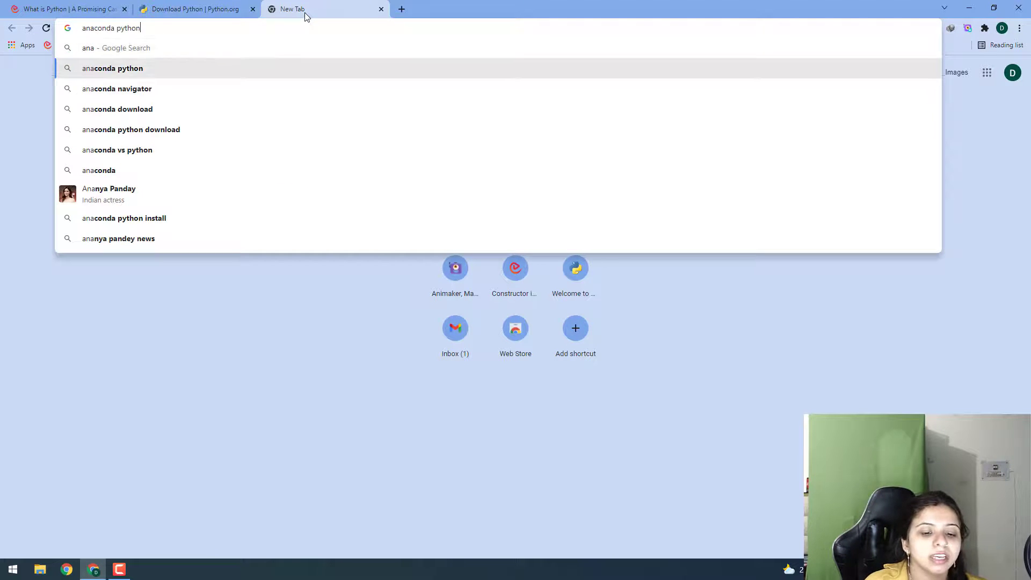
key("Return")
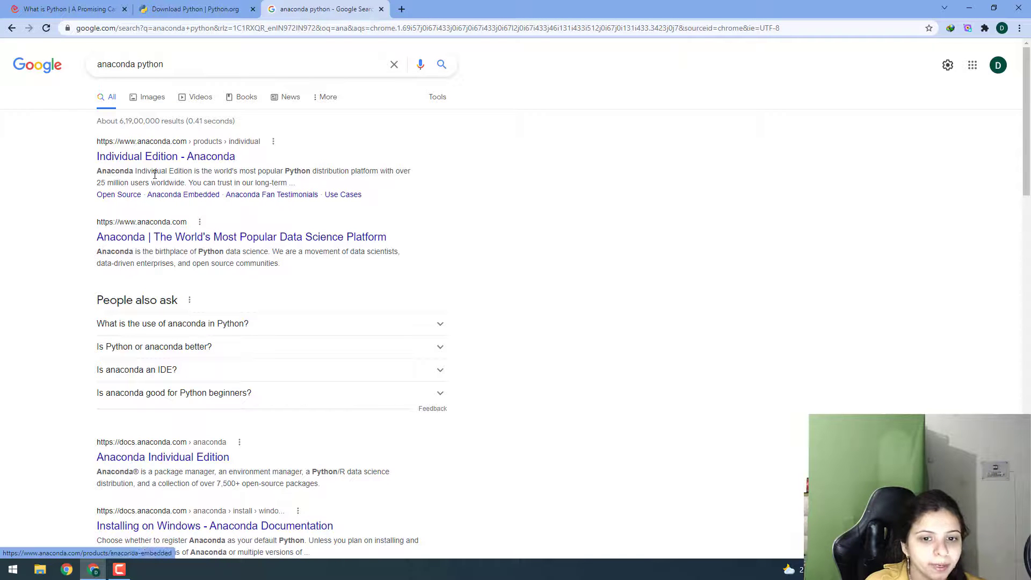
left_click(152, 156)
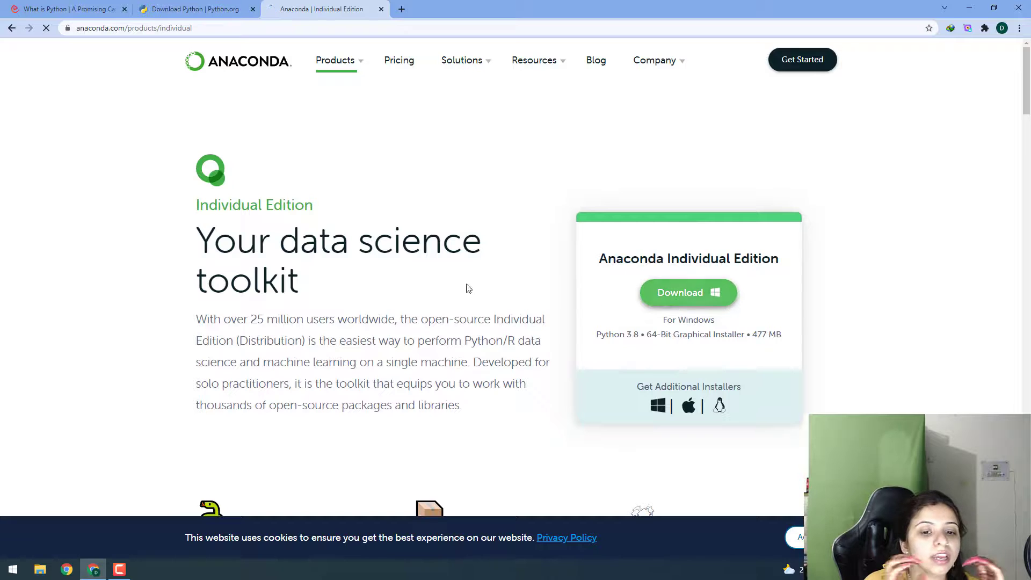
Download the Anaconda Individual Edition installer for Windows and close the sign-up popup.
left_click(685, 299)
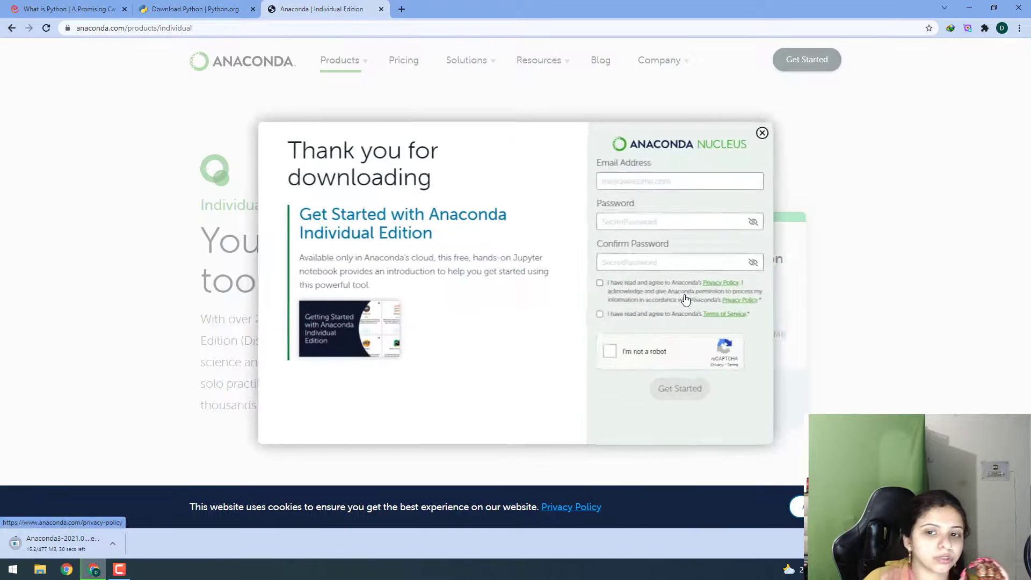
left_click(787, 119)
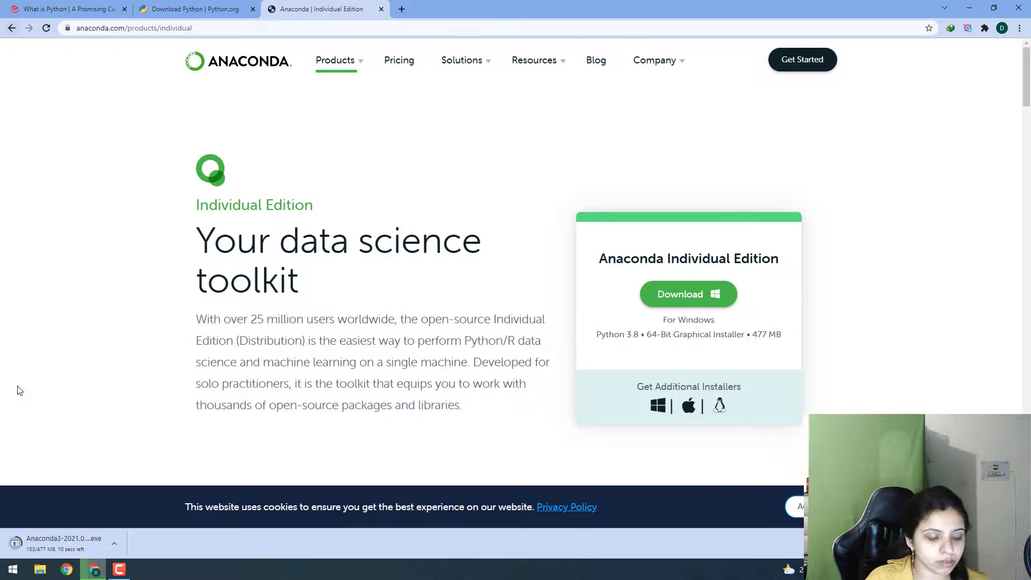
Launch the downloaded Anaconda3 2021.05 installer and accept its license agreement.
left_click(104, 542)
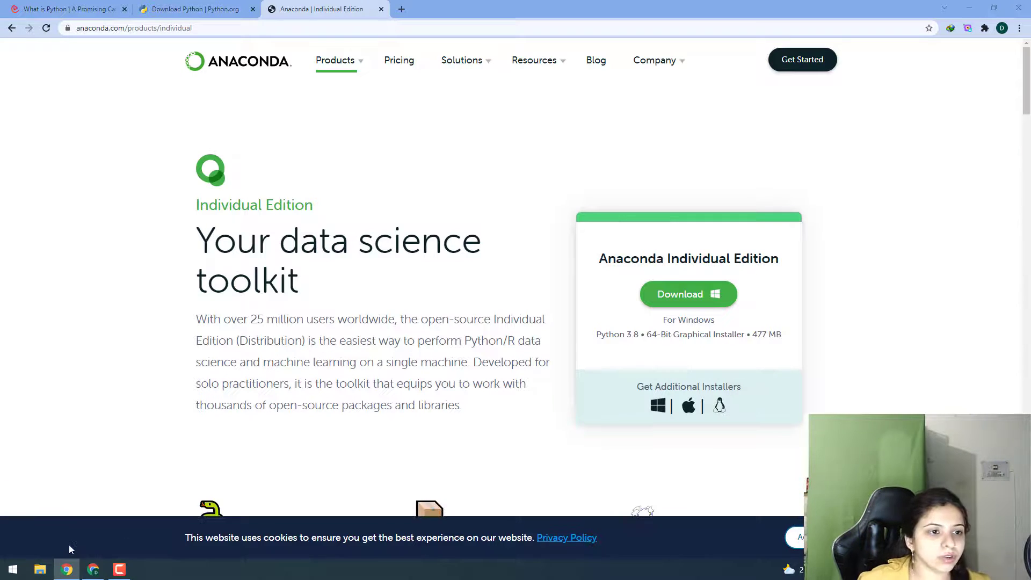
left_click(69, 546)
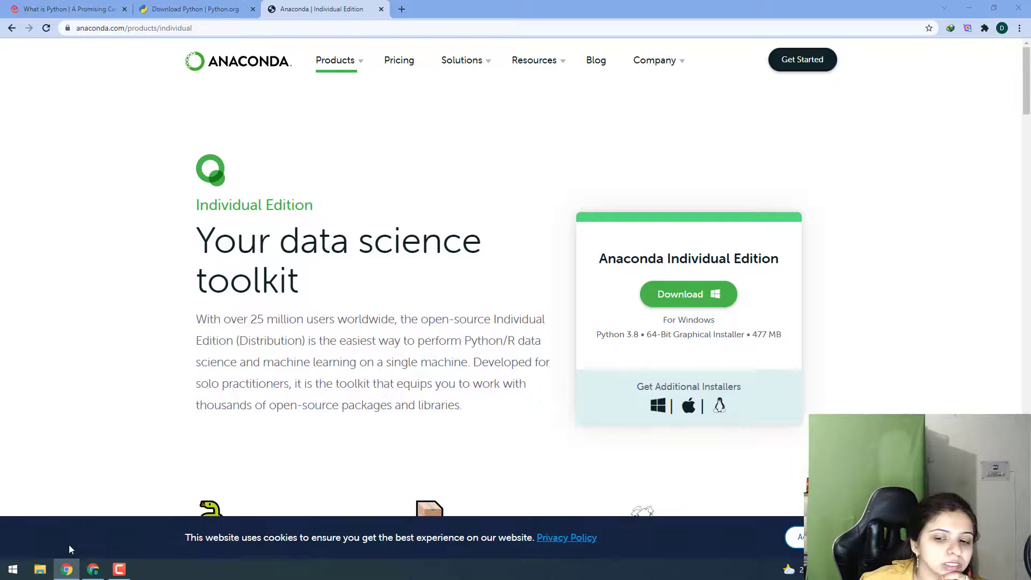
left_click(68, 545)
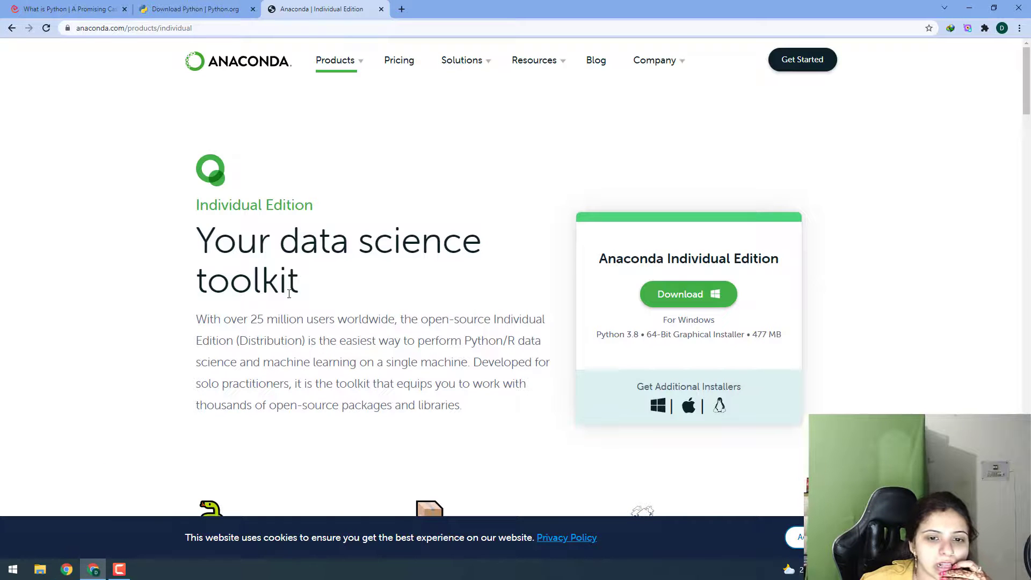
left_click(572, 371)
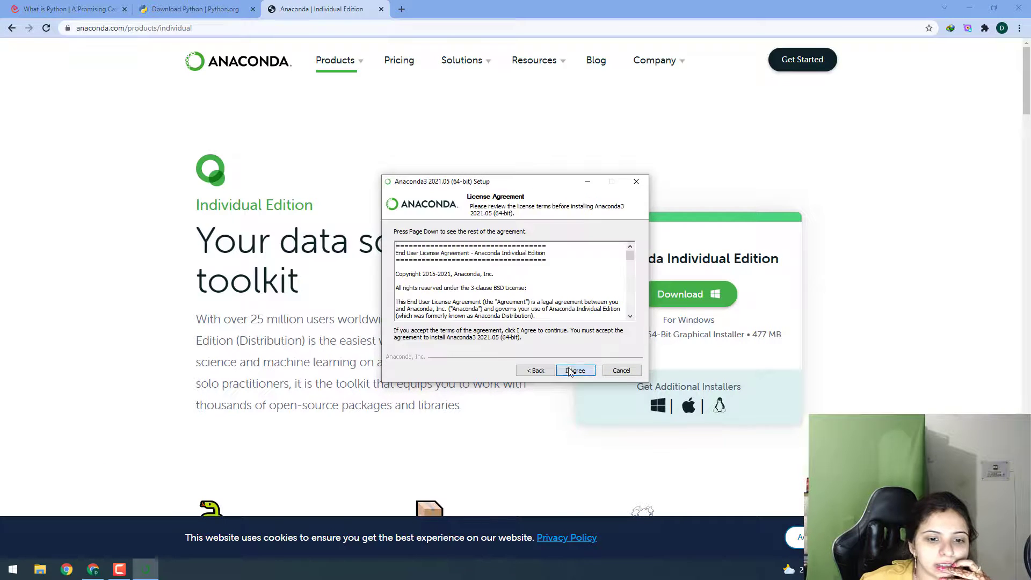
left_click(574, 373)
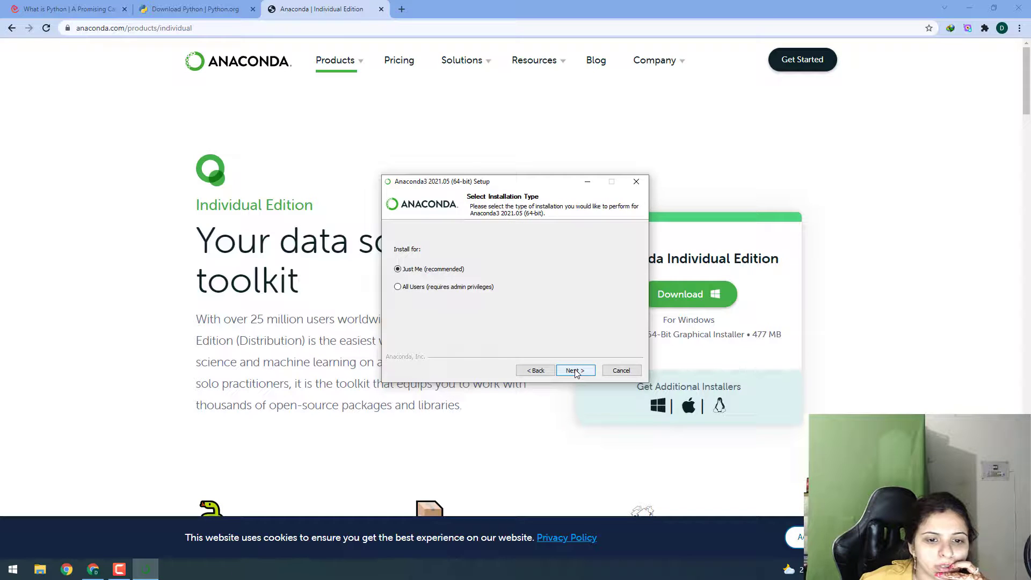
Install Anaconda for Just Me in the default folder, keeping Anaconda3 registered as the default Python 3.8.
left_click(574, 372)
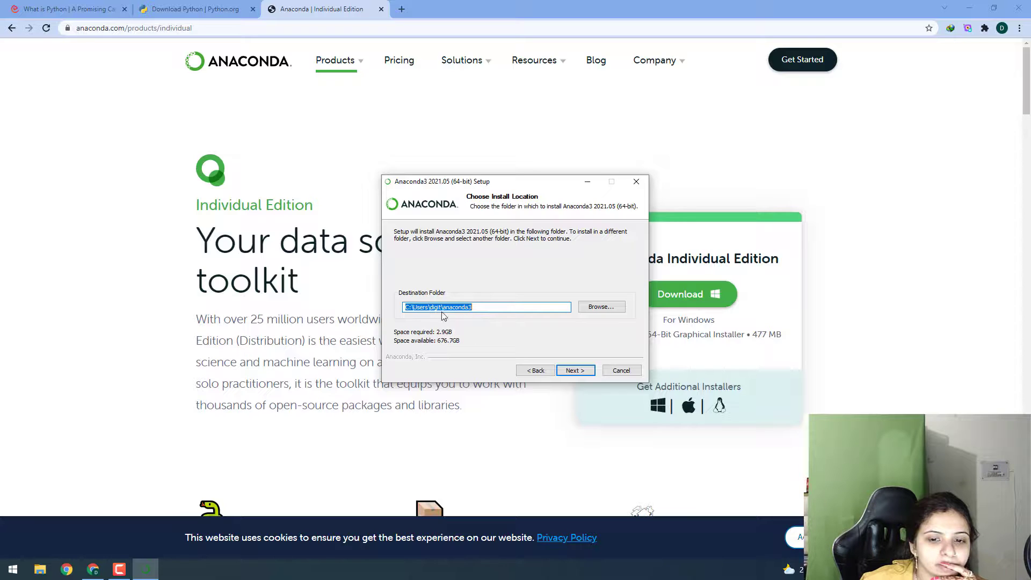
left_click(584, 372)
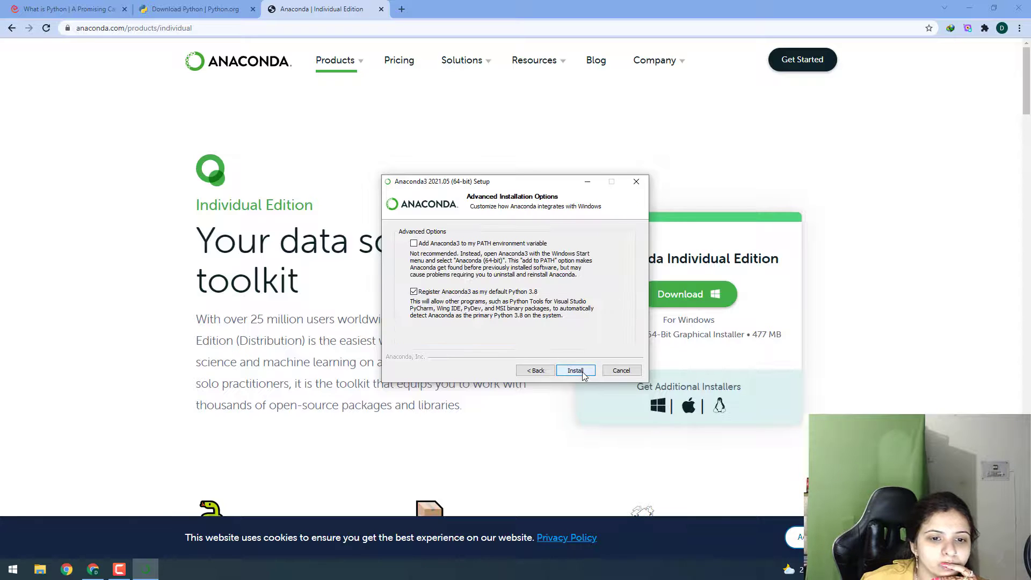
left_click(582, 373)
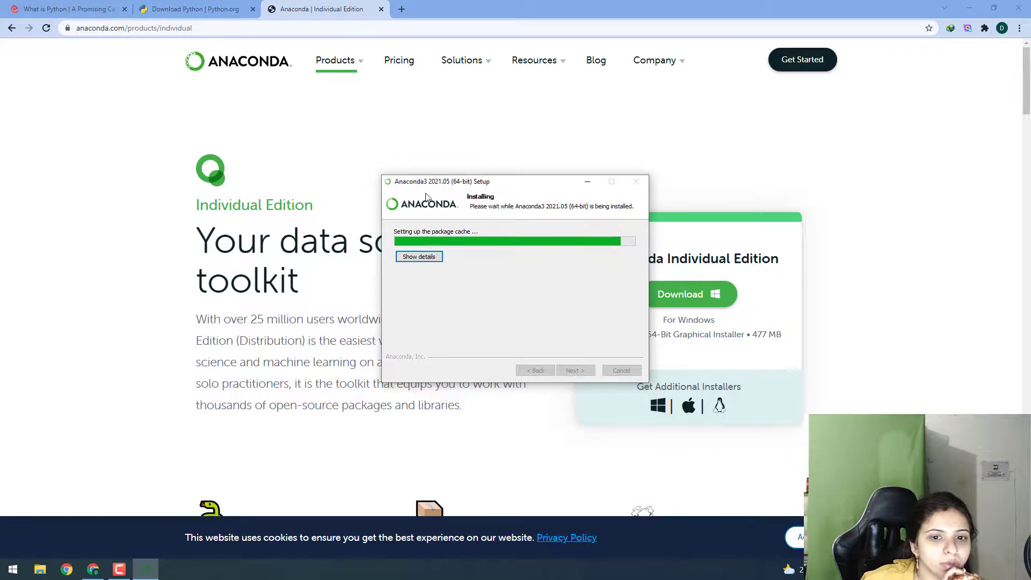
left_click(204, 7)
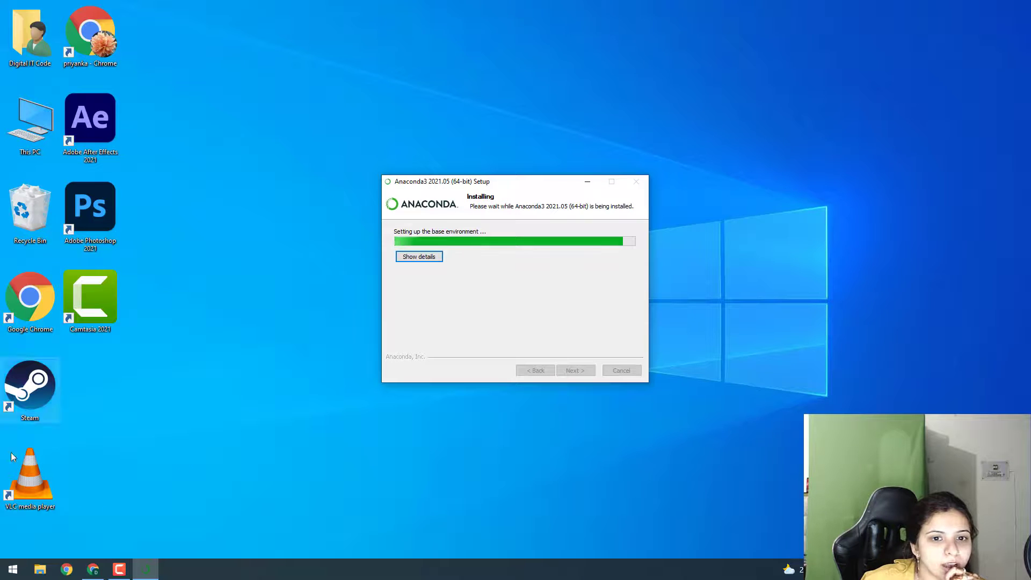
mouse_move(92, 574)
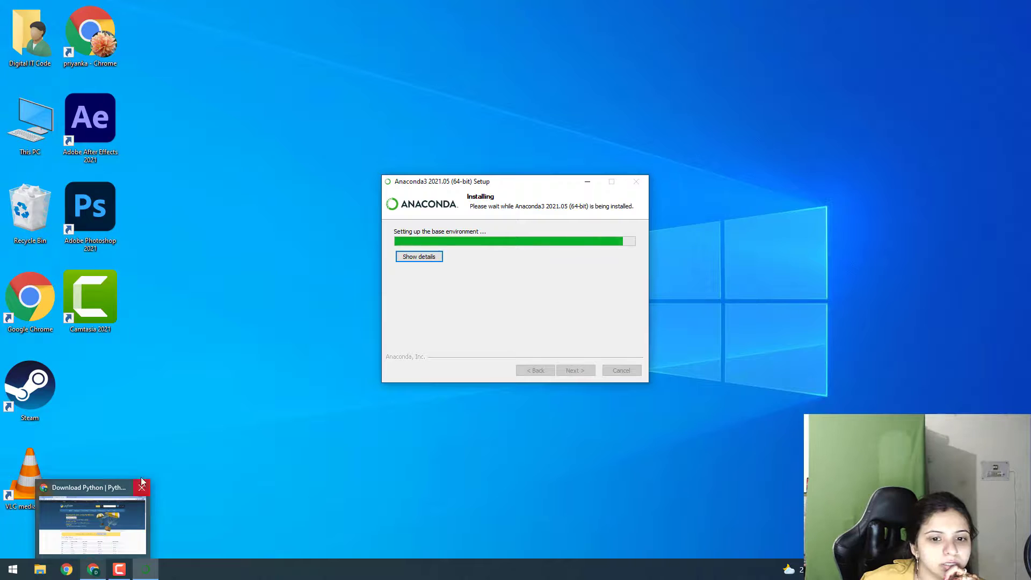
left_click(232, 444)
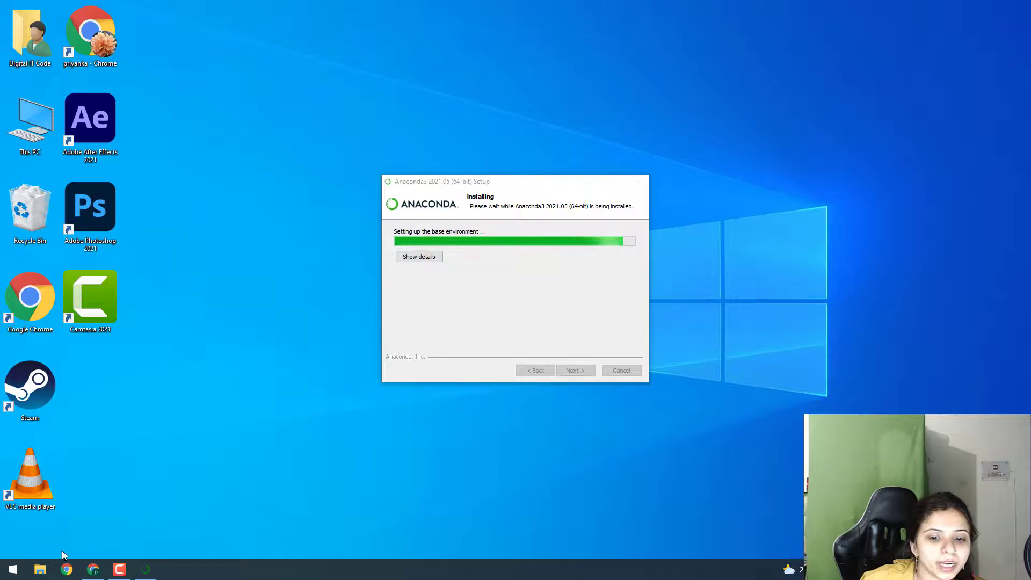
mouse_move(93, 568)
left_click(114, 528)
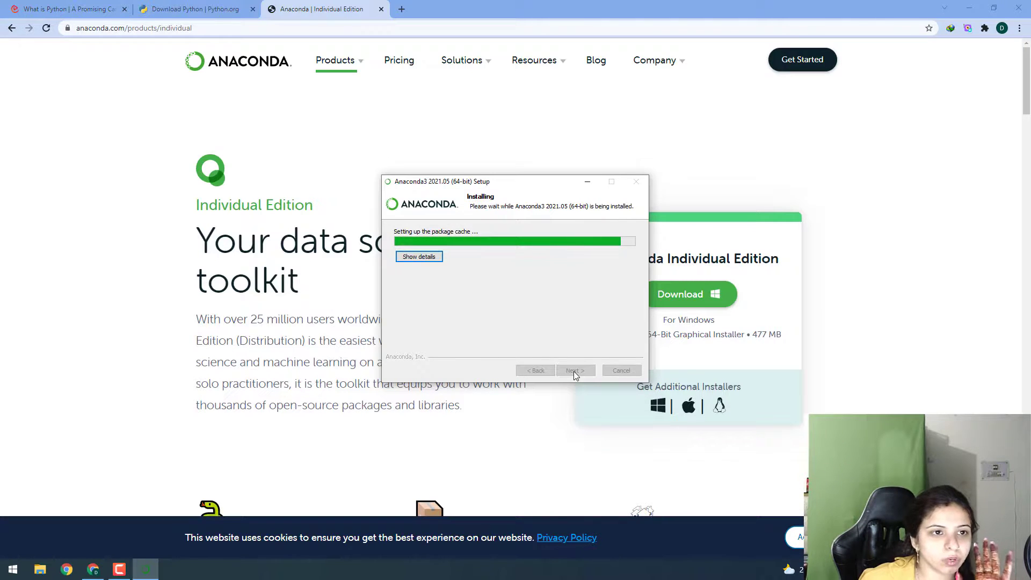
left_click(204, 5)
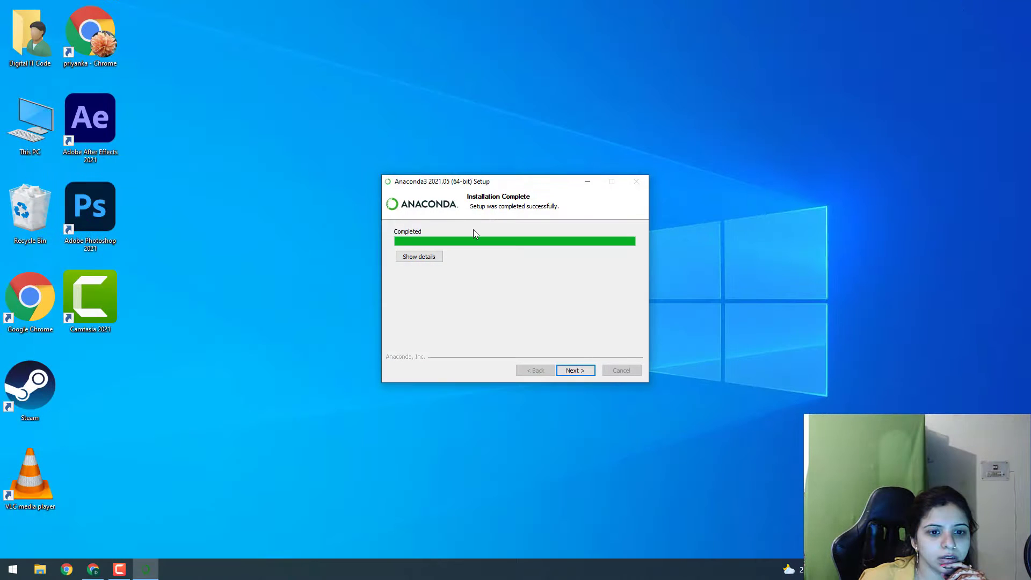
Finish the Anaconda setup wizard.
left_click(580, 371)
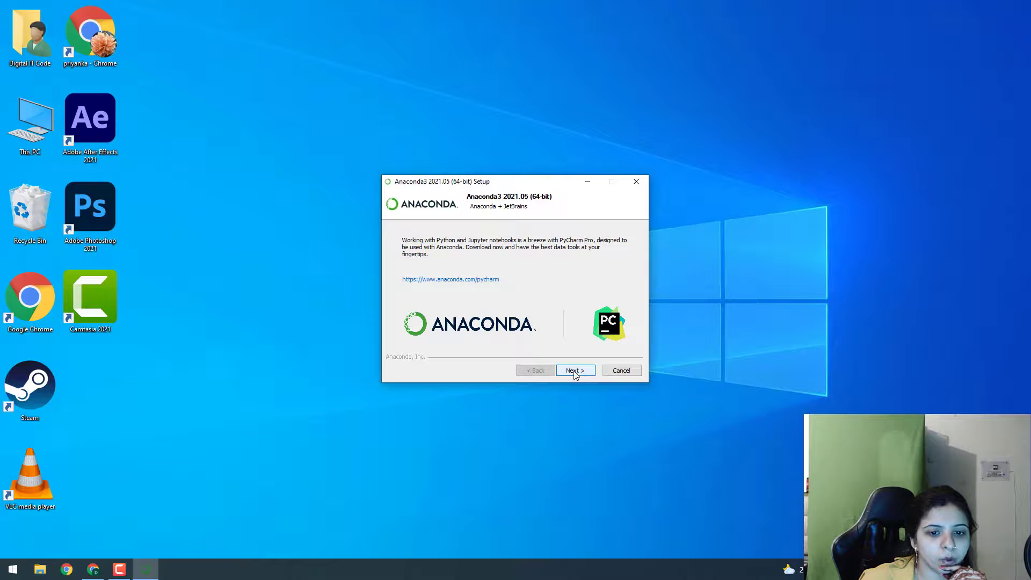
left_click(575, 372)
left_click(575, 370)
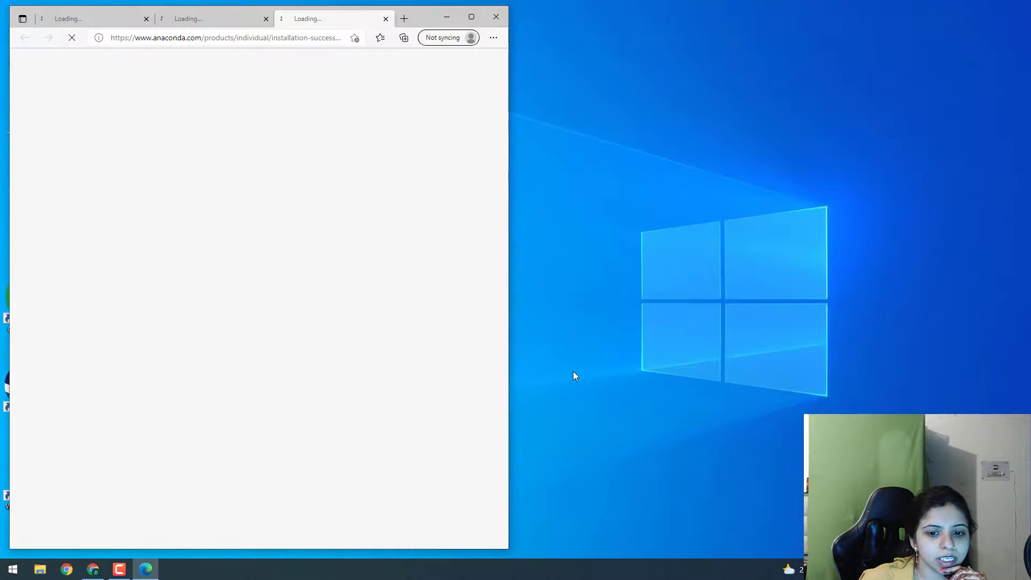
Search the Start menu for Anaconda and open Anaconda Navigator.
key("super")
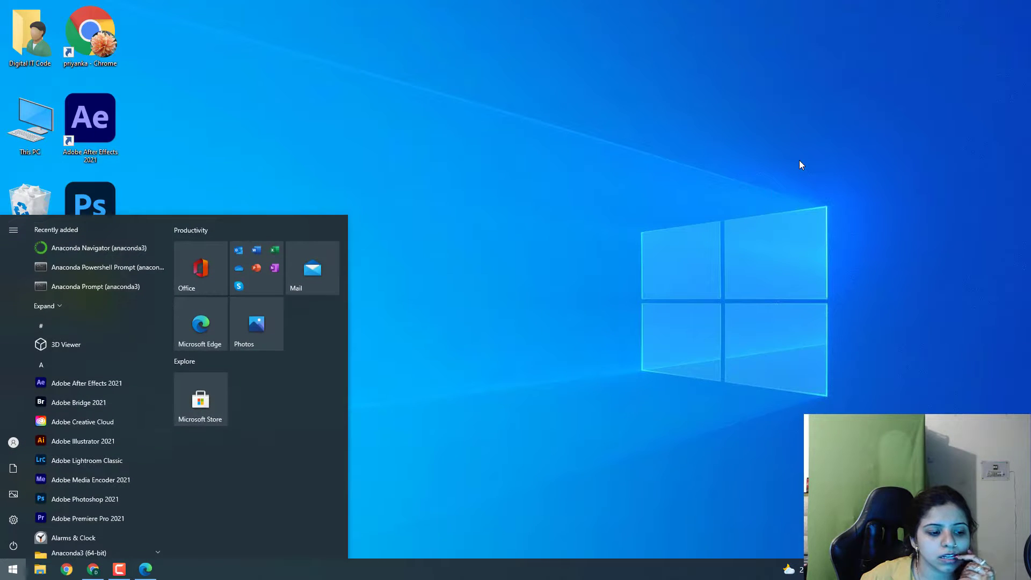
type("anz")
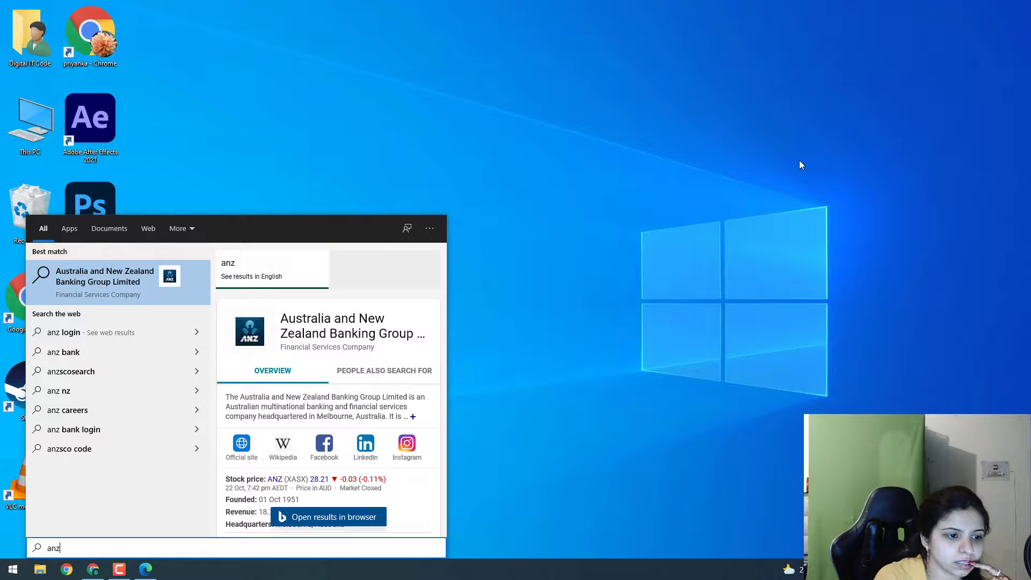
key("BackSpace")
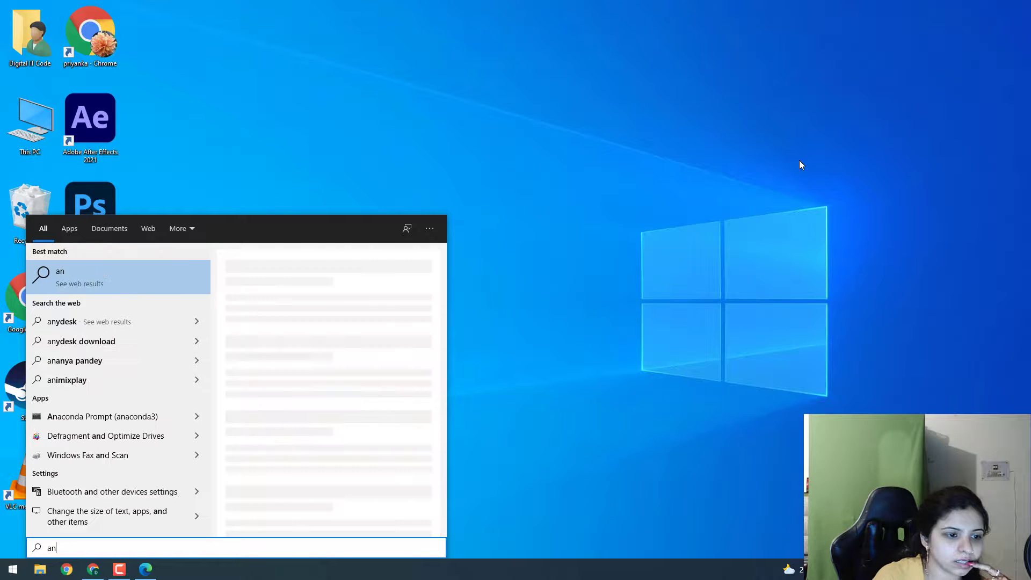
type("a")
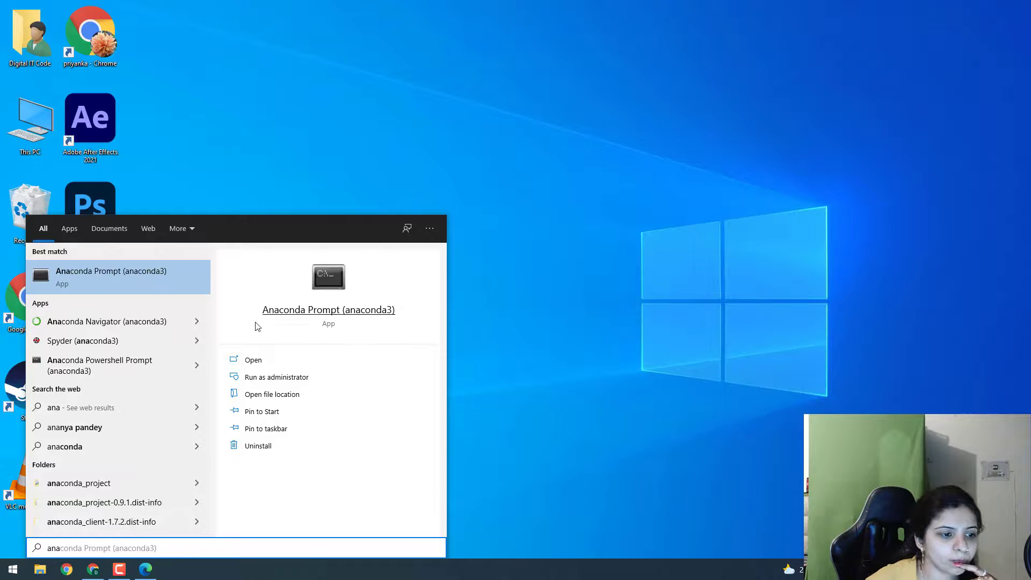
left_click(97, 320)
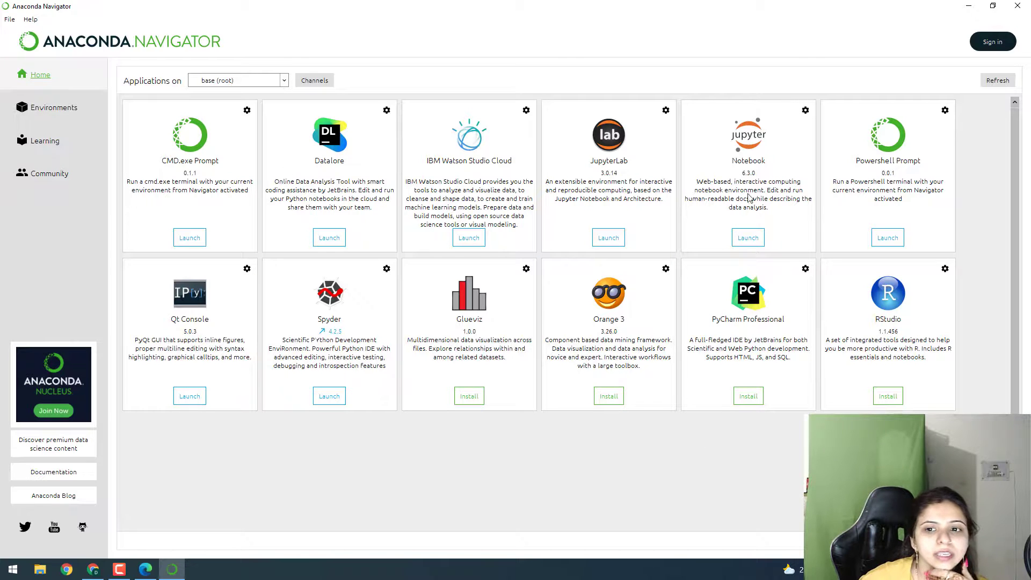
Launch Jupyter Notebook from Navigator and create a new Python 3 notebook in the browser.
left_click(752, 238)
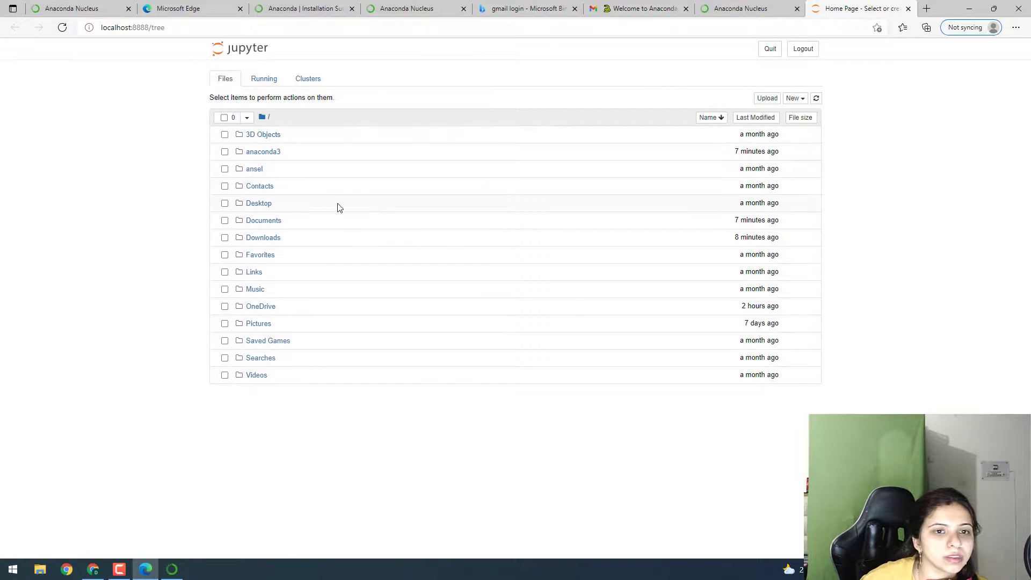
left_click(272, 81)
left_click(230, 81)
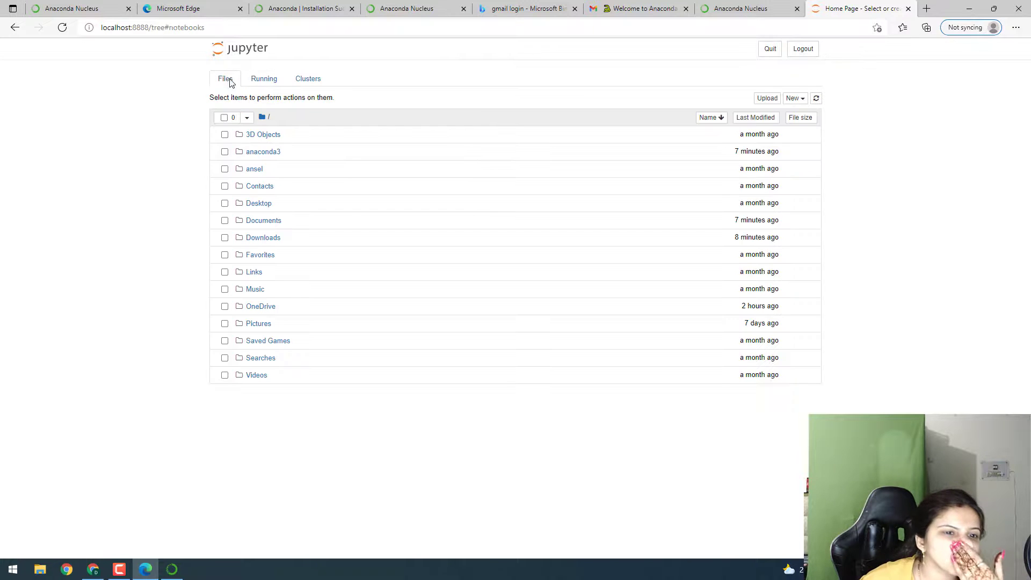
left_click(225, 134)
left_click(263, 135)
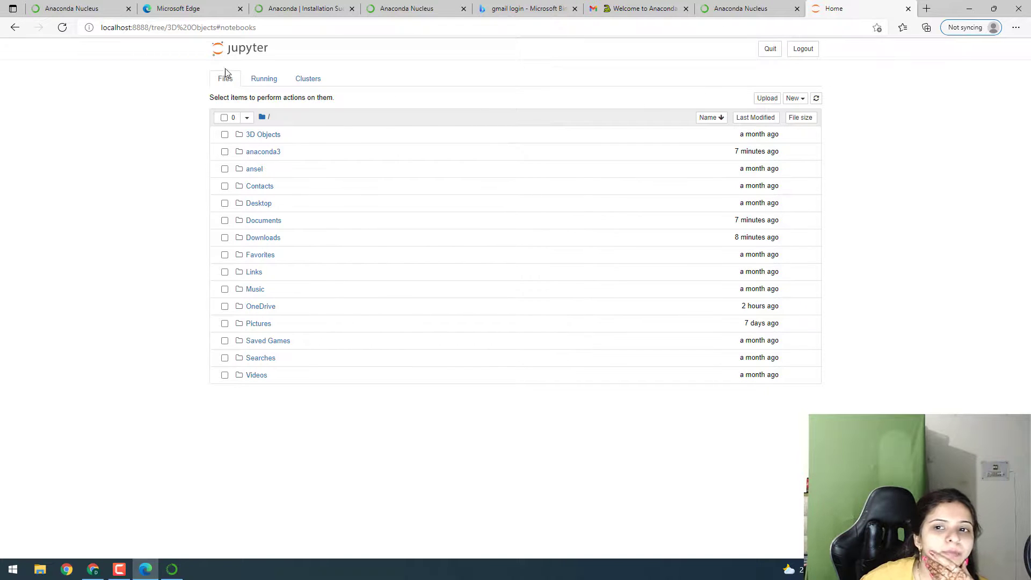
left_click(803, 102)
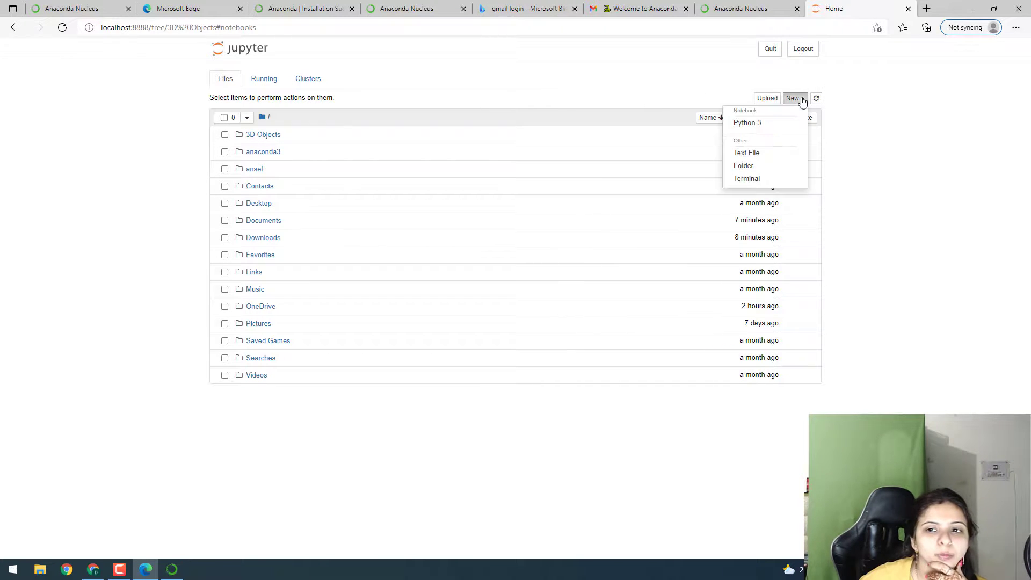
left_click(768, 122)
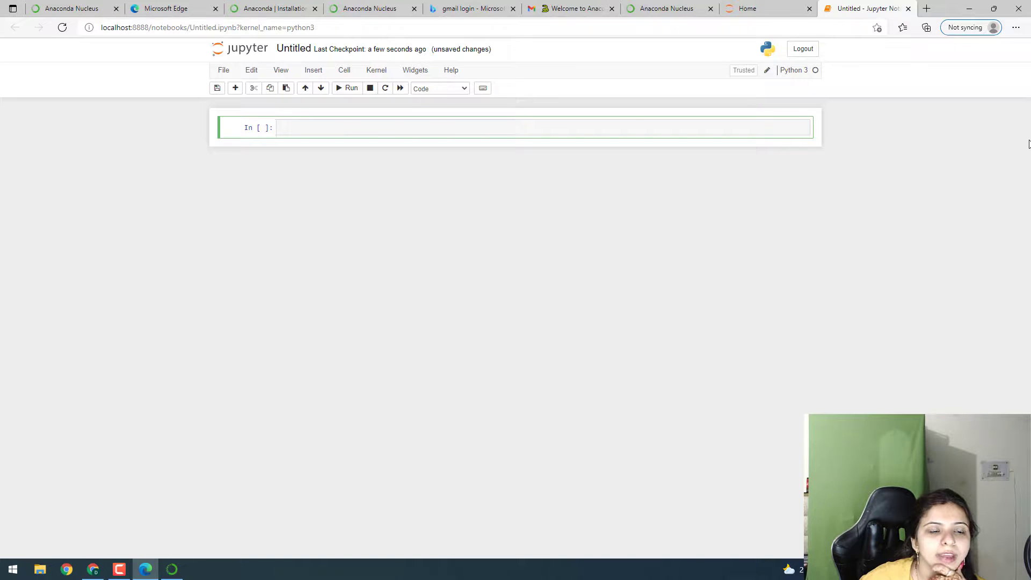
Minimize the browser and quit Anaconda Navigator without closing the running notebook.
left_click(969, 8)
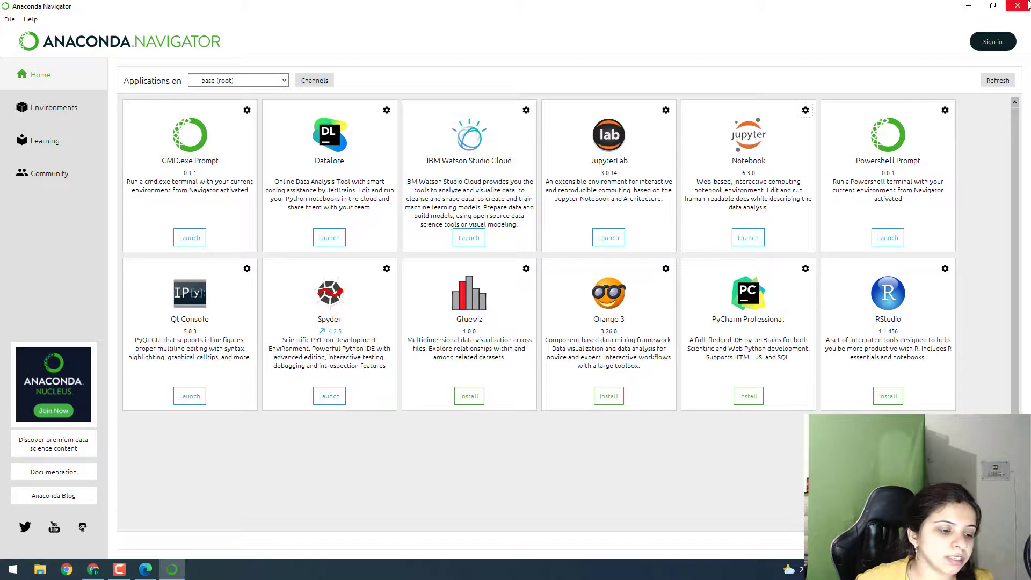
left_click(1004, 6)
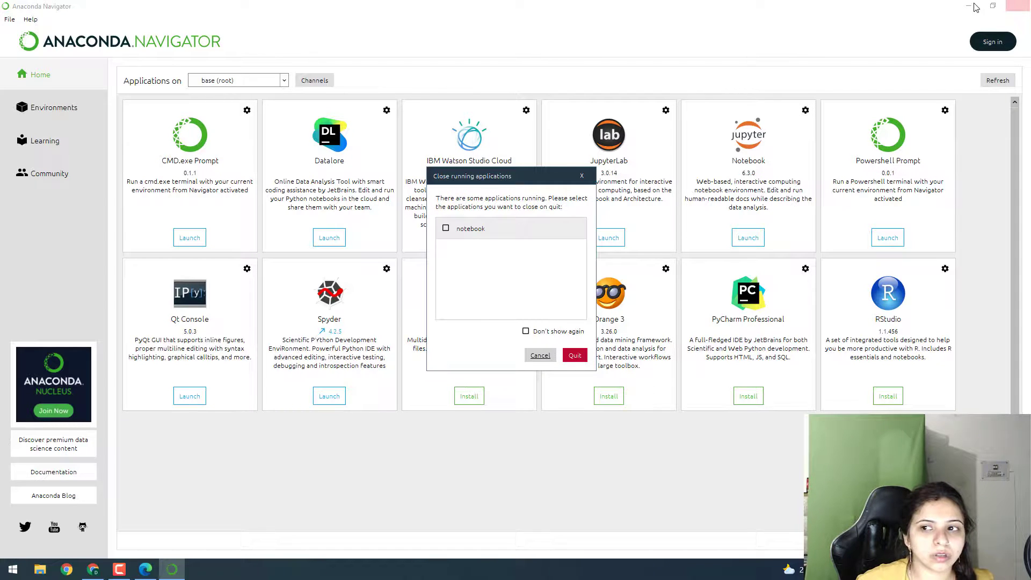
left_click(573, 355)
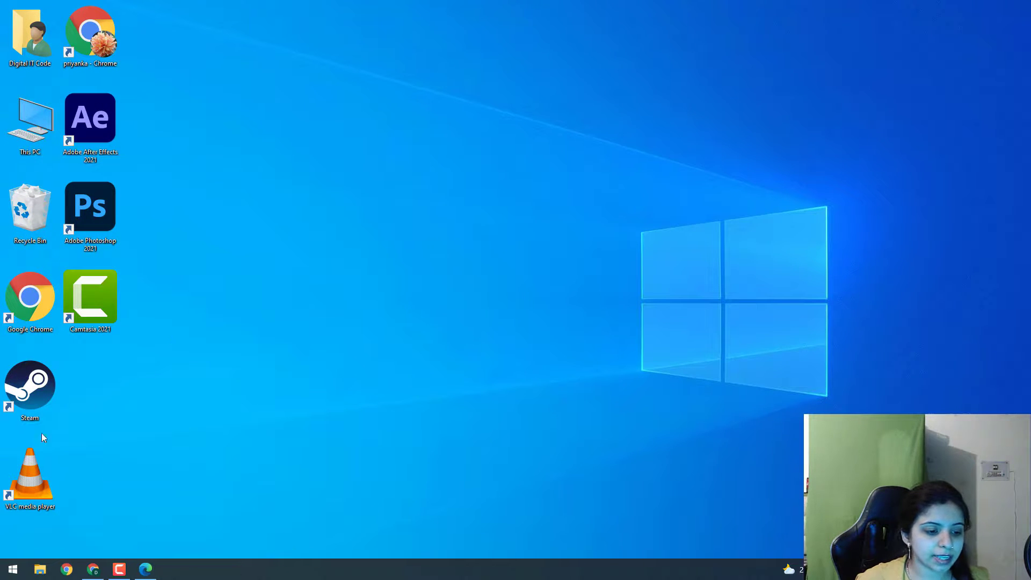
Reopen Anaconda Navigator by searching for "ana" in the Start menu.
left_click(13, 569)
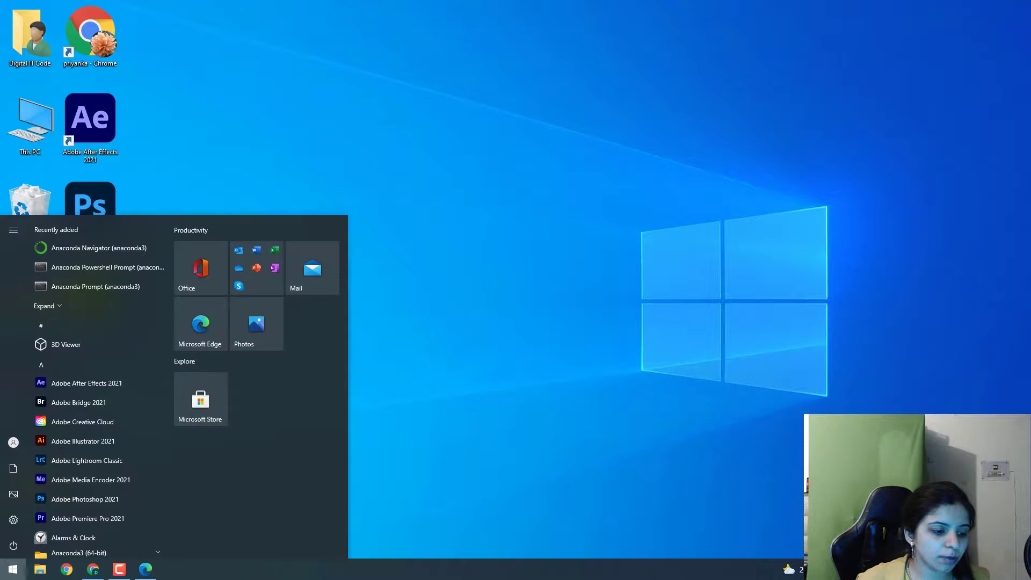
type("ana")
key("Return")
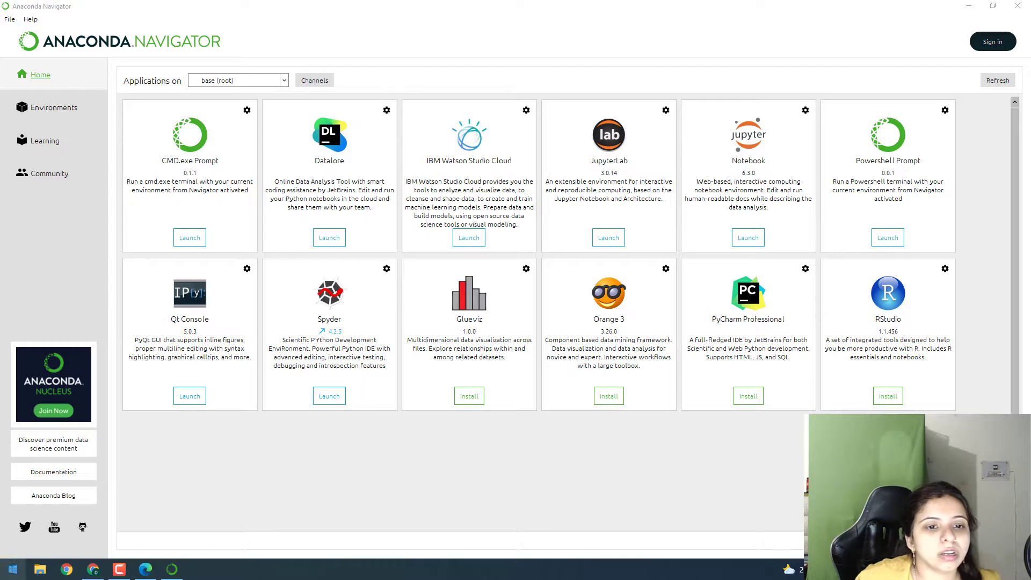
Launch JupyterLab, then close its browser tab and the unsaved Untitled notebook tab, choosing to leave.
left_click(608, 237)
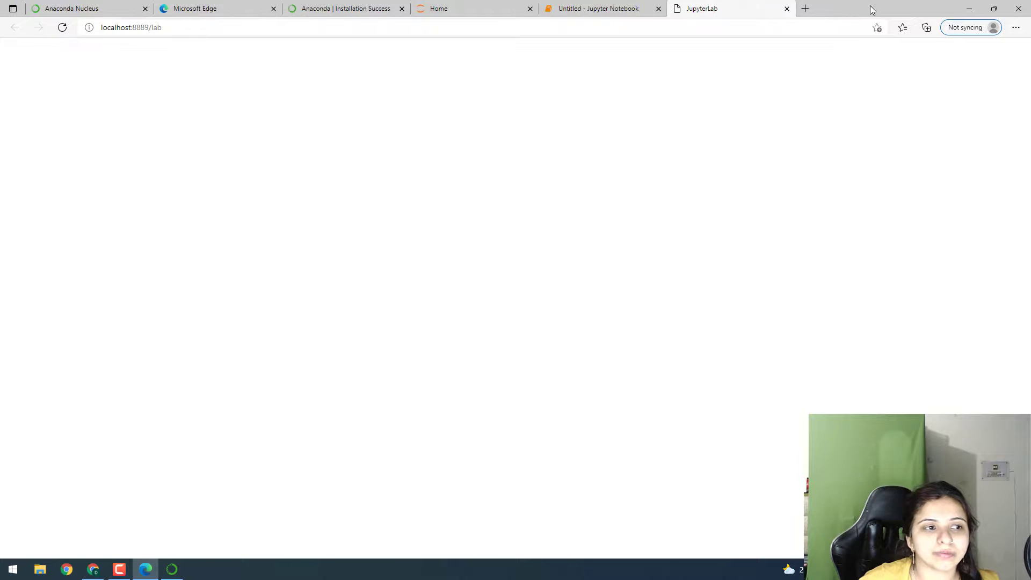
left_click(786, 9)
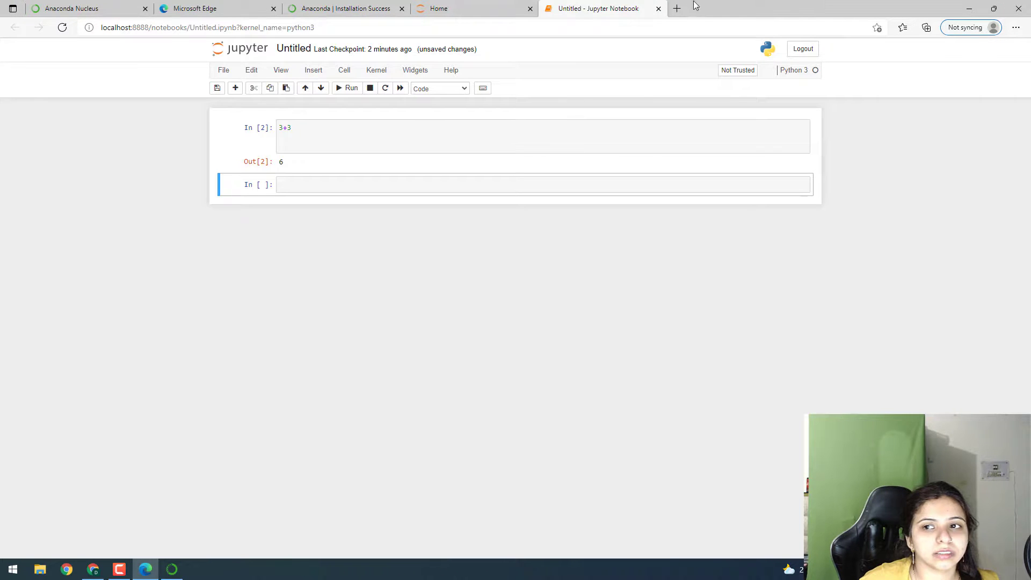
left_click(659, 8)
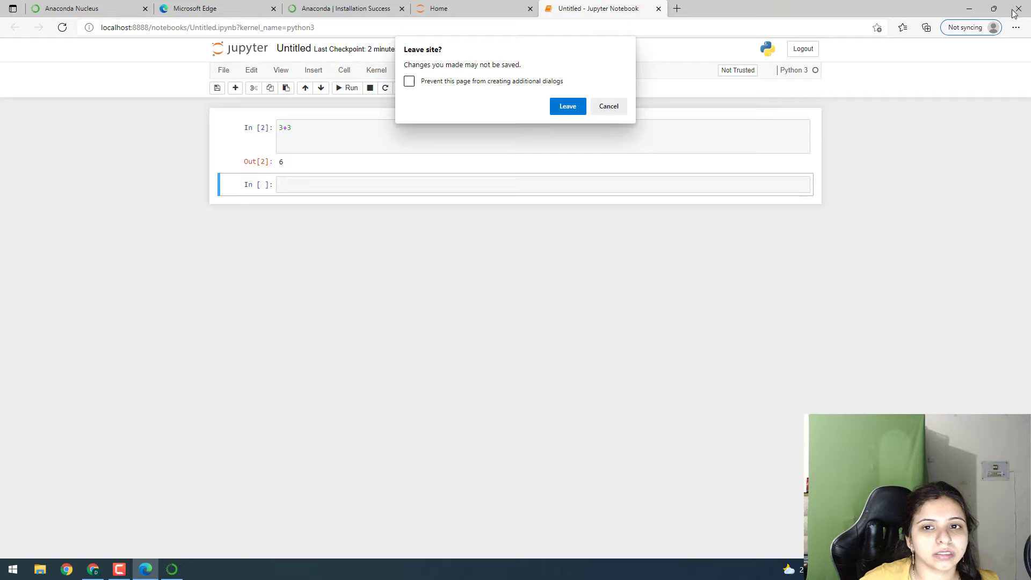
left_click(568, 105)
Launch Jupyter Notebook again from Navigator and create a new Python 3 notebook.
left_click(969, 8)
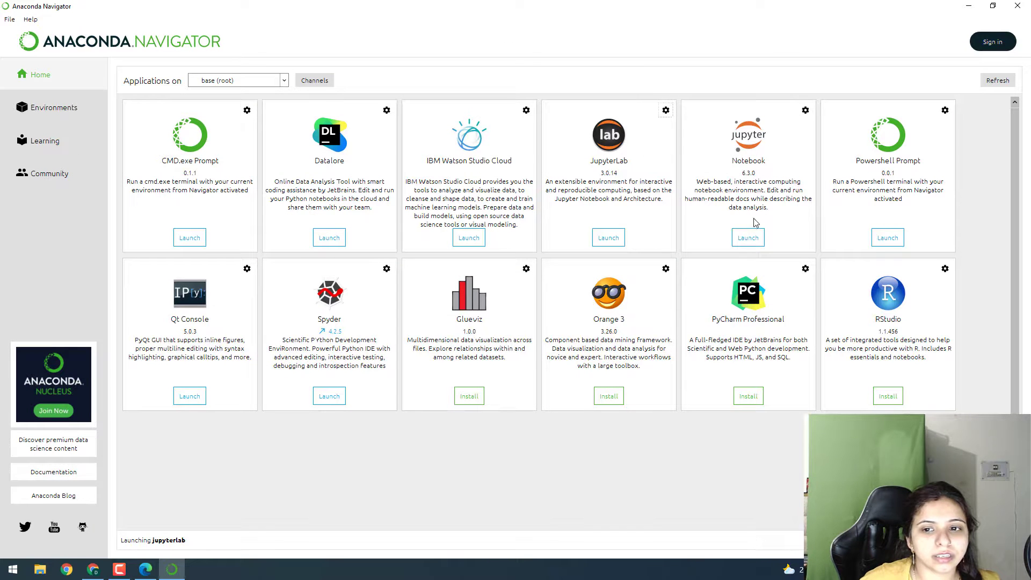
left_click(747, 240)
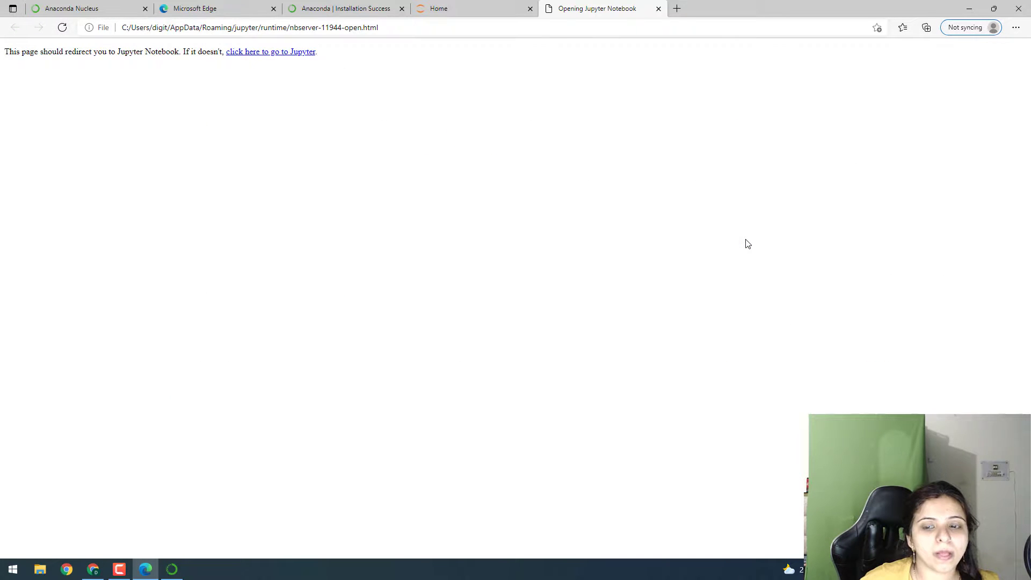
left_click(248, 51)
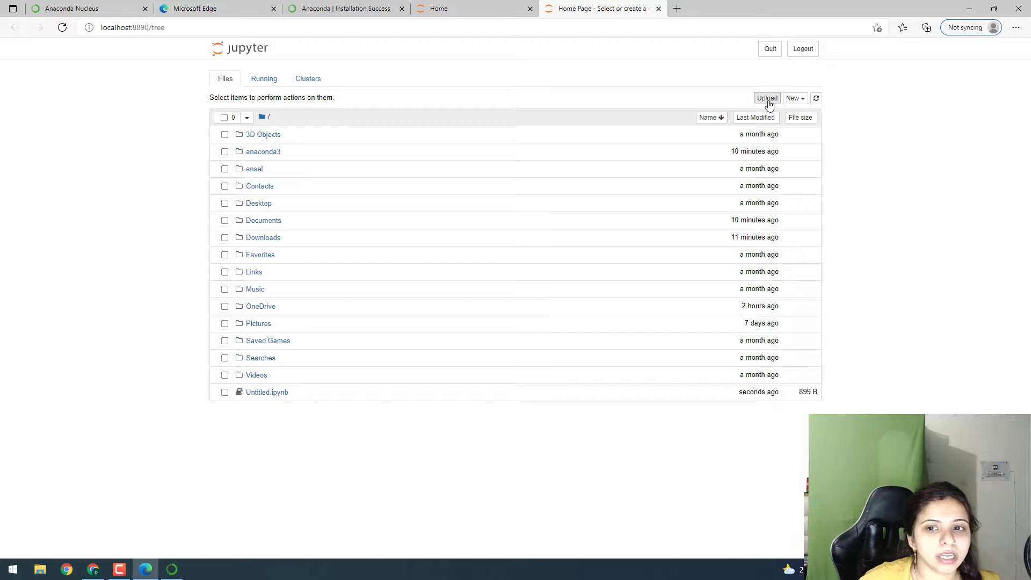
left_click(799, 101)
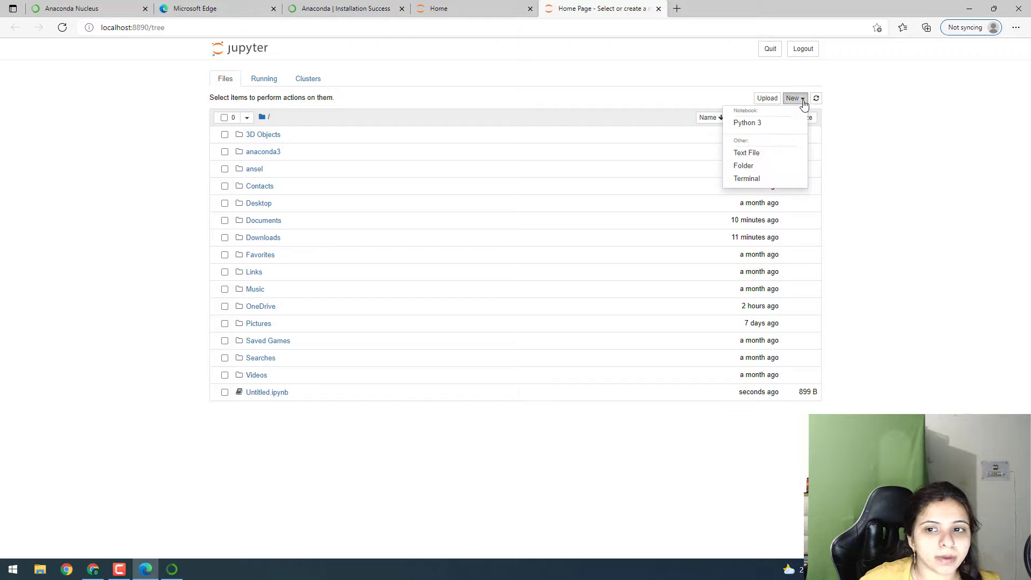
left_click(766, 124)
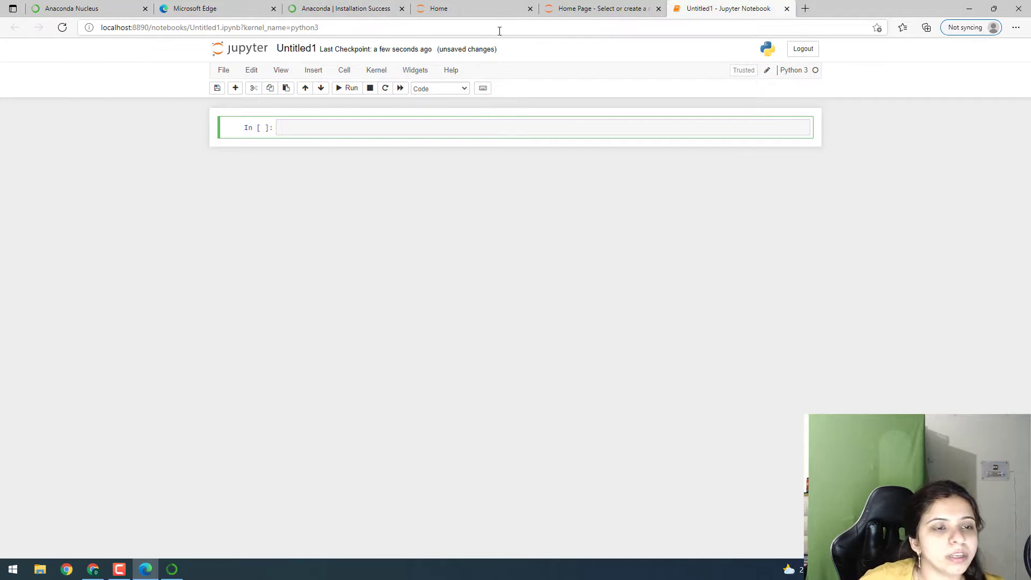
Close the Anaconda download page tab in Chrome and return to Navigator.
key("alt+Tab")
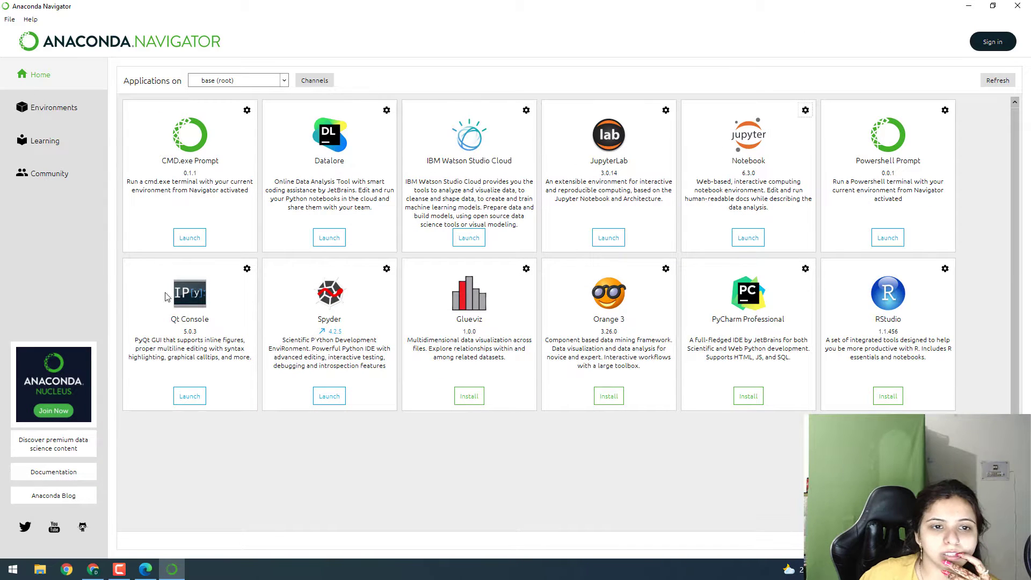
left_click(87, 573)
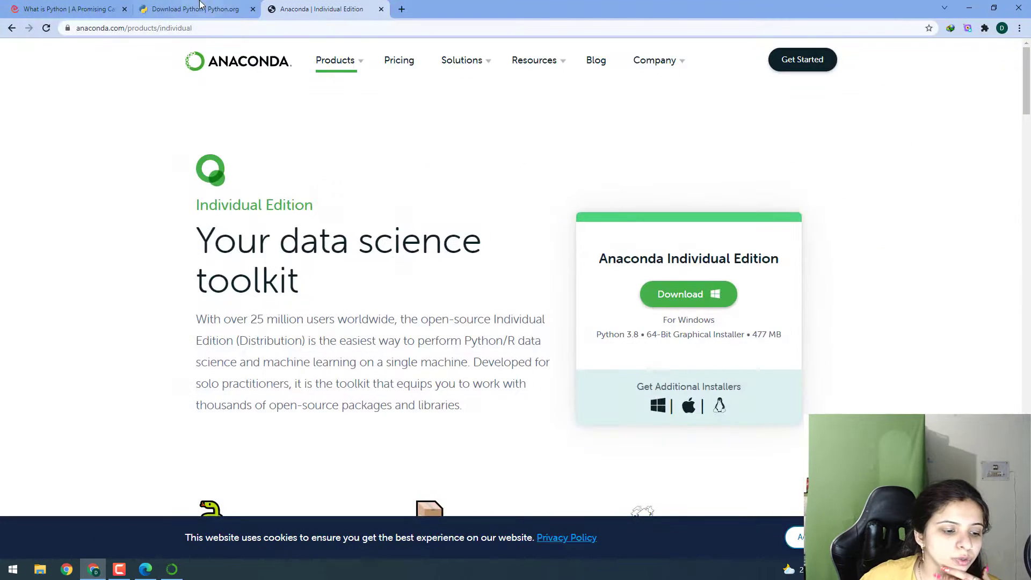
left_click(196, 9)
left_click(320, 8)
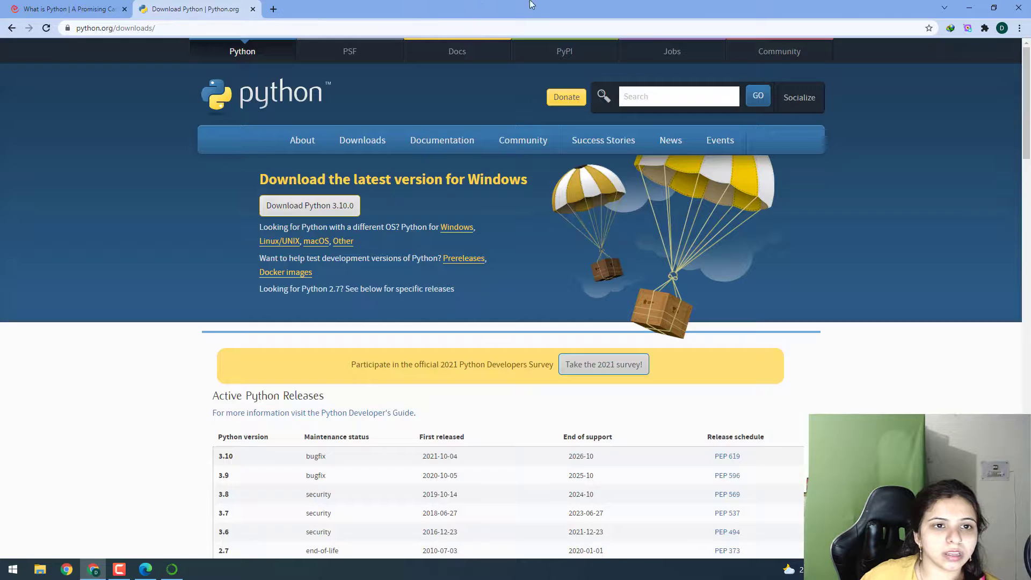
left_click(381, 8)
left_click(965, 10)
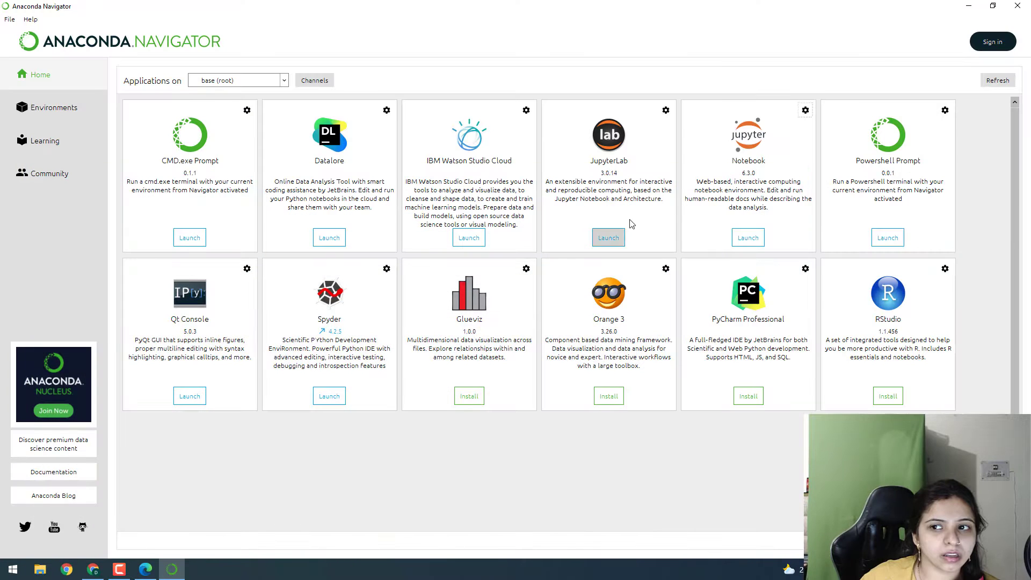
In the Untitled1 notebook's first cell, write b=10, c=20, d=c+b and print(c) on separate lines.
left_click(744, 236)
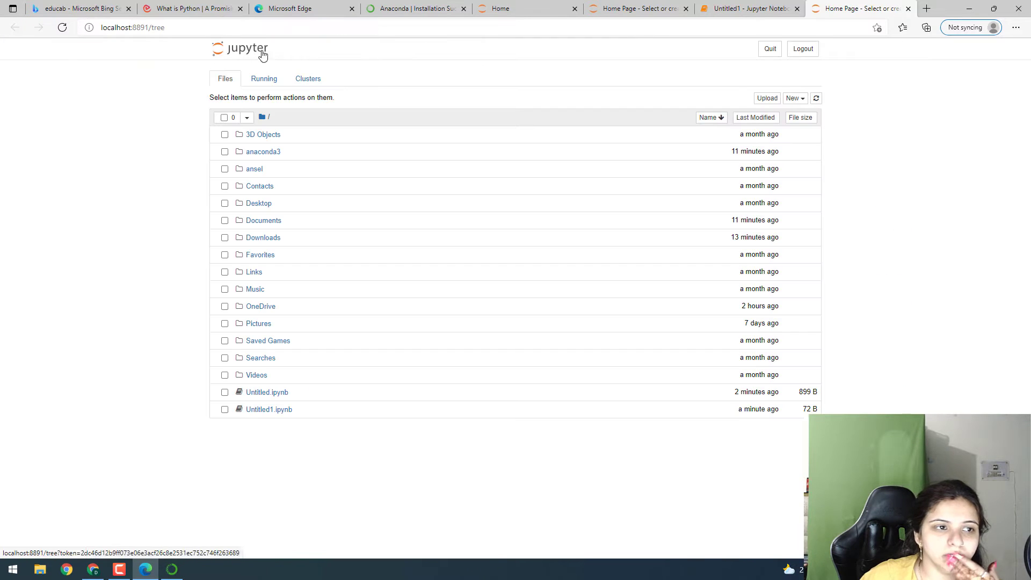
left_click(766, 8)
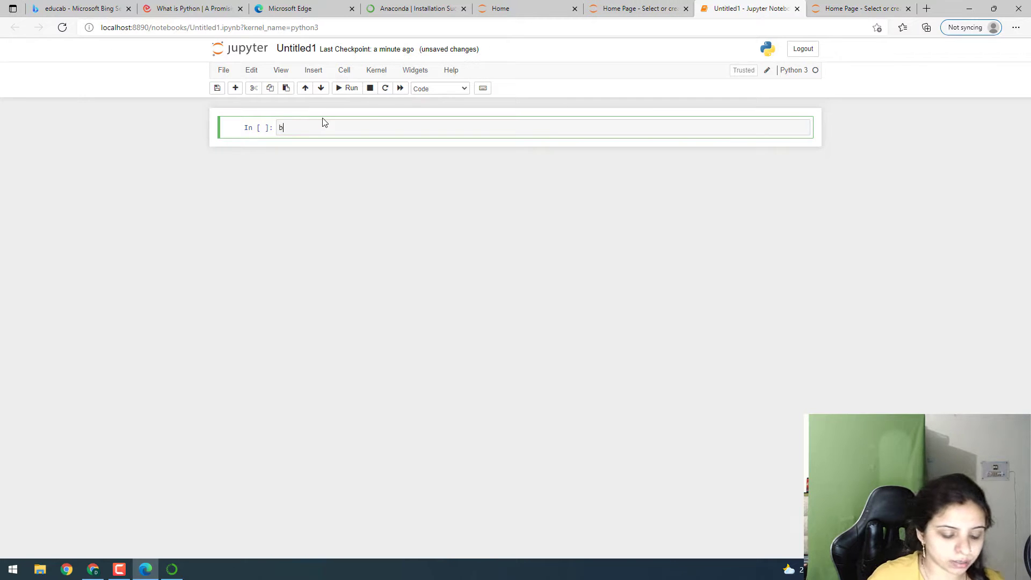
key("Return")
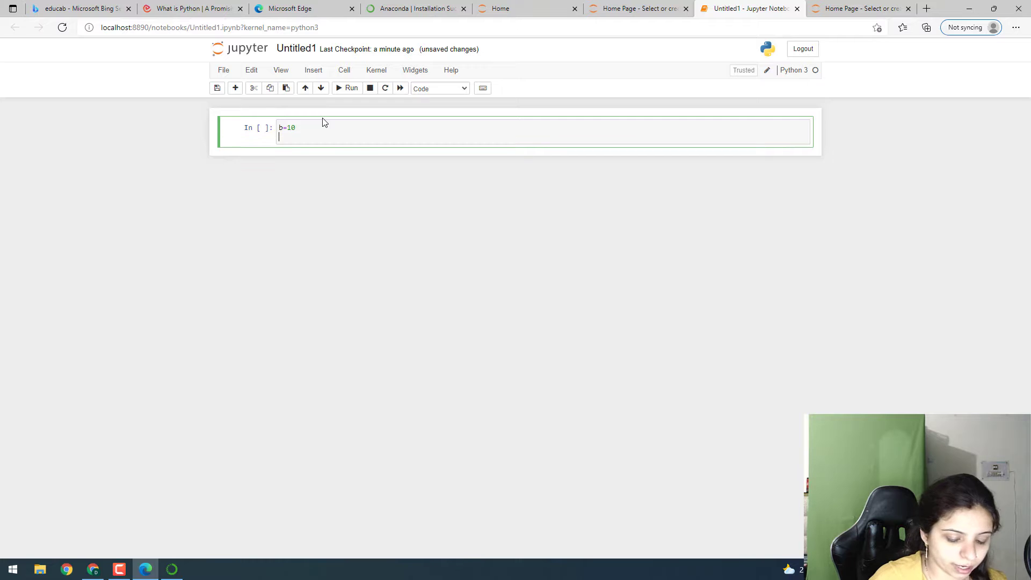
type("c=")
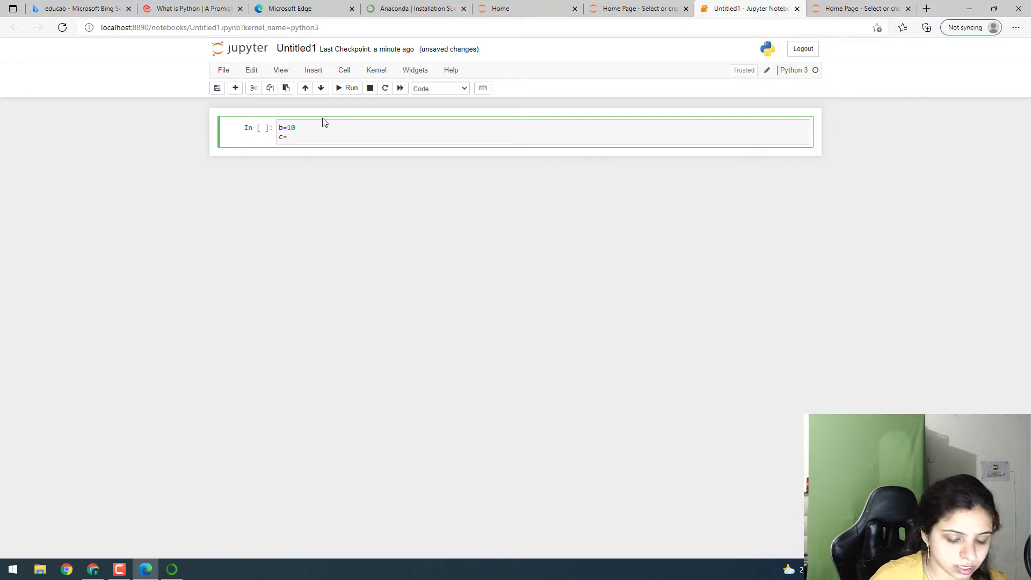
type("20")
key("Return")
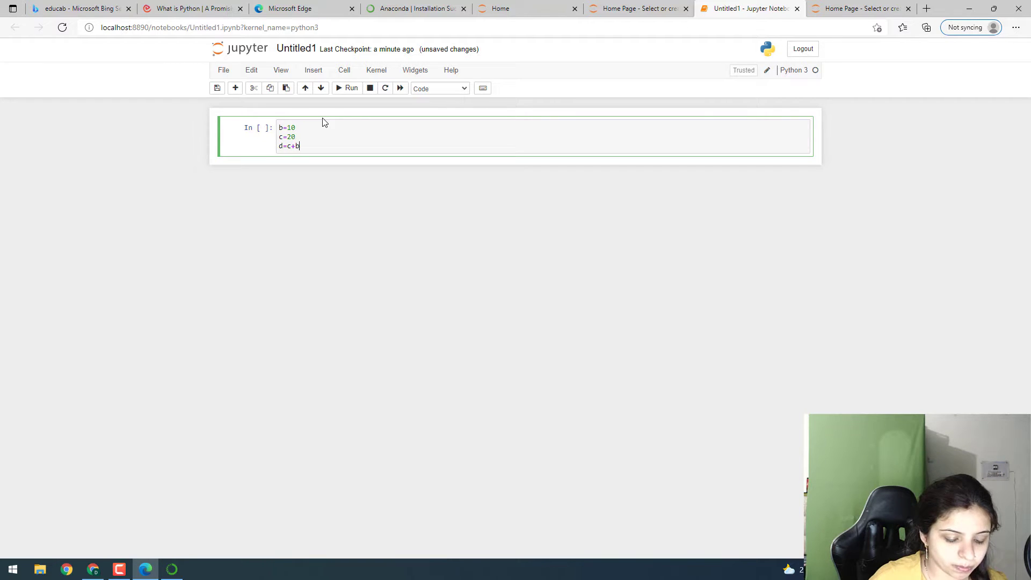
key("Return")
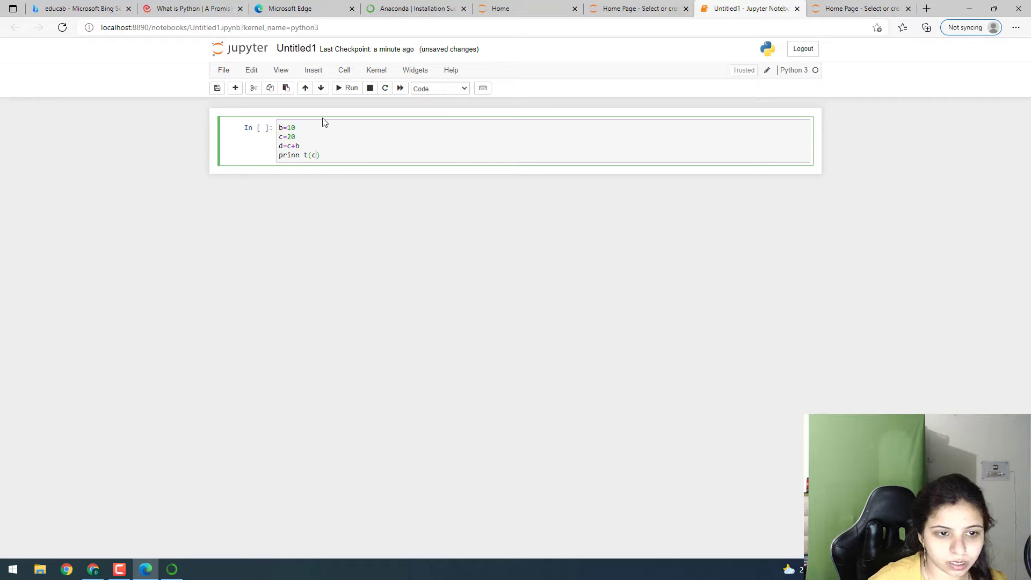
key("BackSpace")
key("BackSpace")
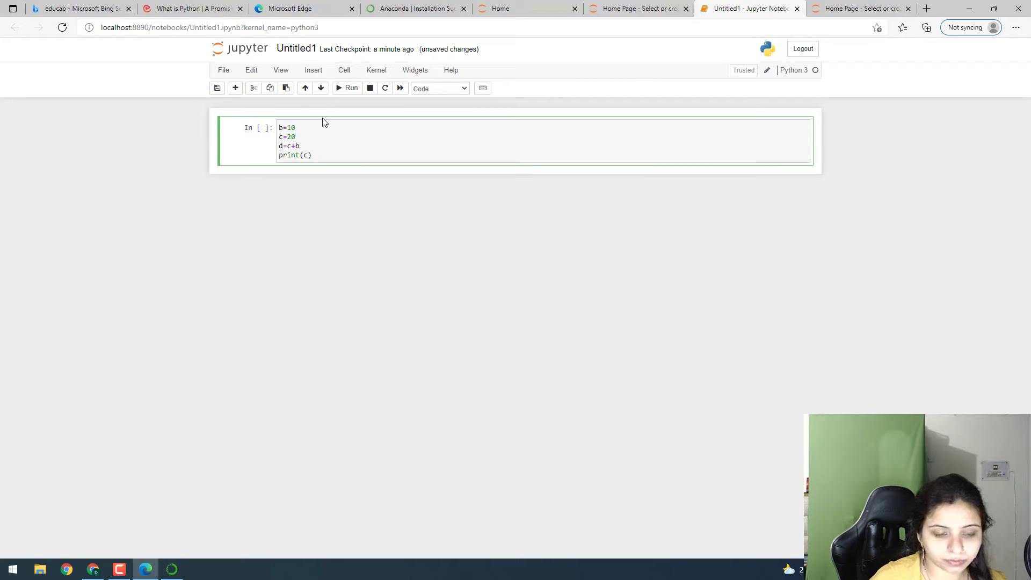
key("Return")
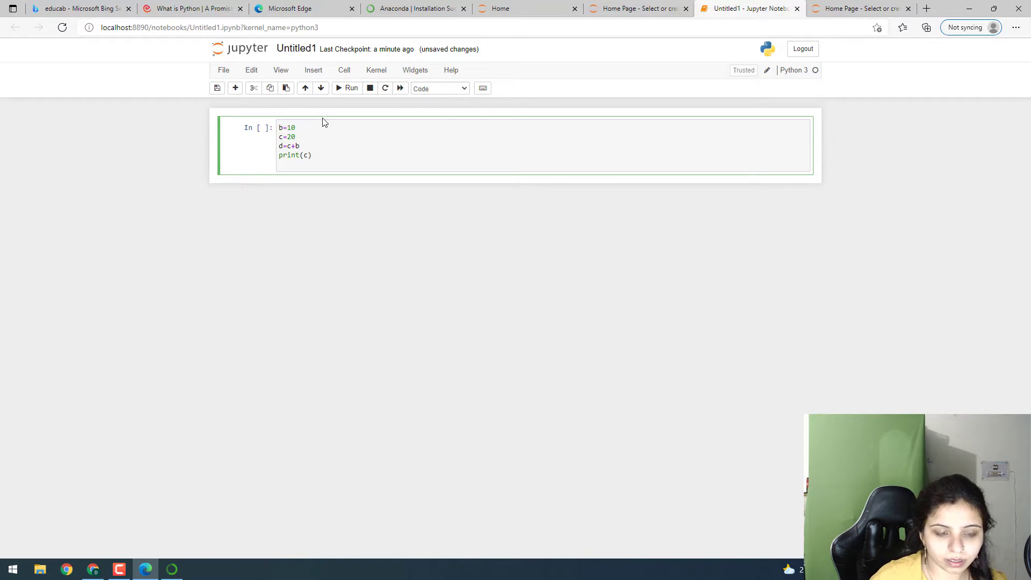
key("BackSpace")
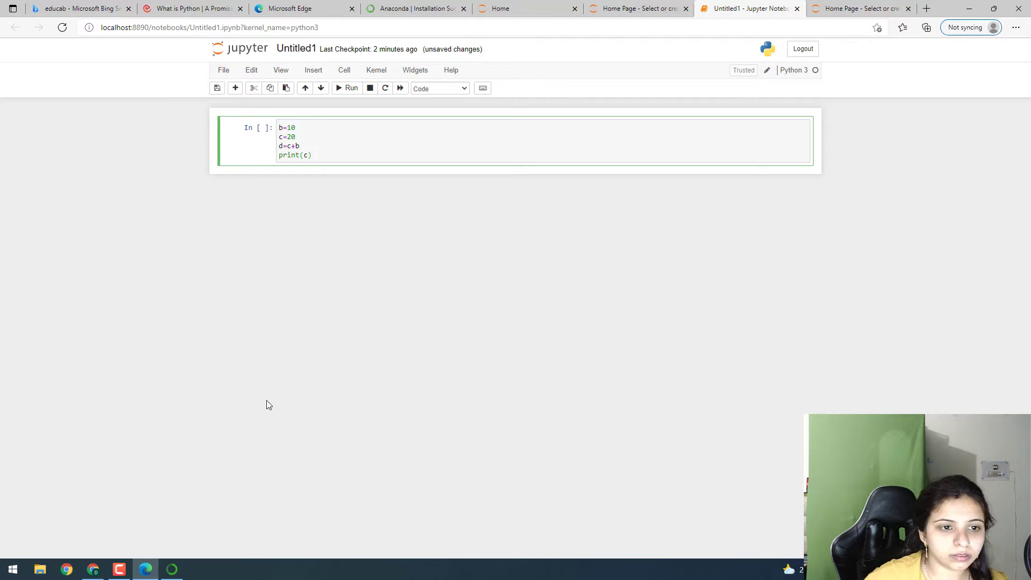
Run the first cell.
left_click(967, 7)
left_click(966, 7)
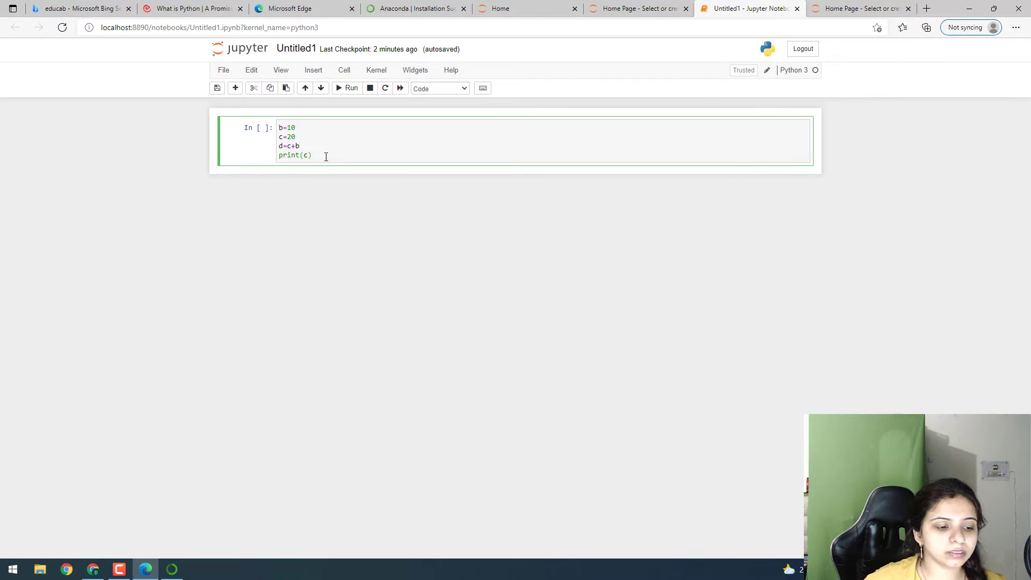
left_click(349, 89)
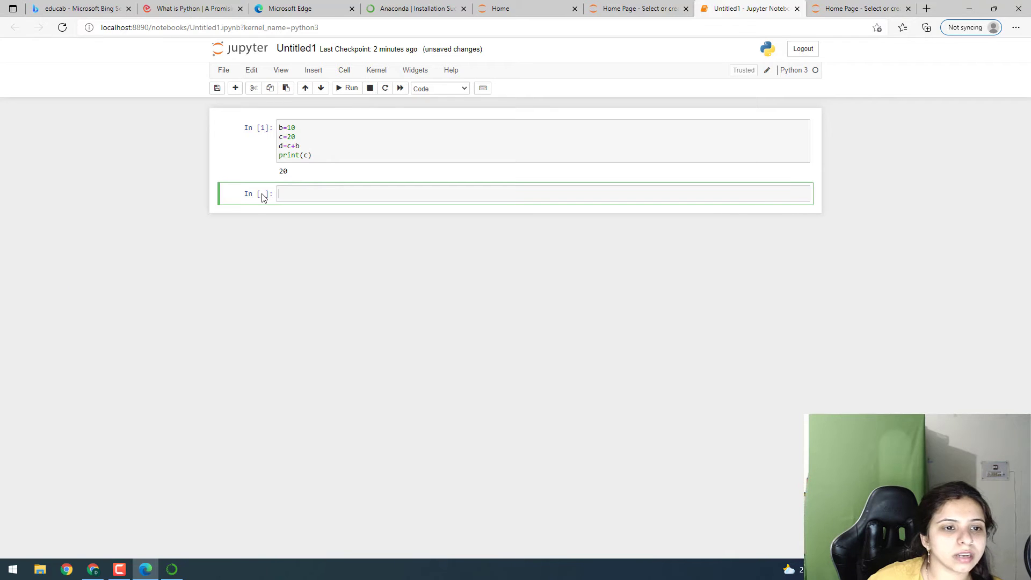
Change print(c) to print(d) and run the cell again.
left_click(309, 155)
key("BackSpace")
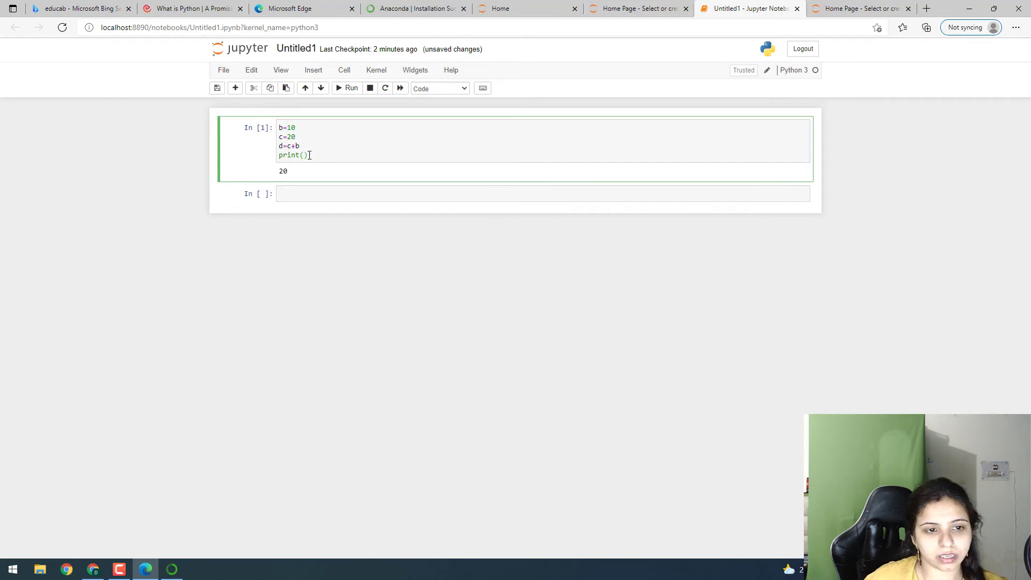
left_click(352, 90)
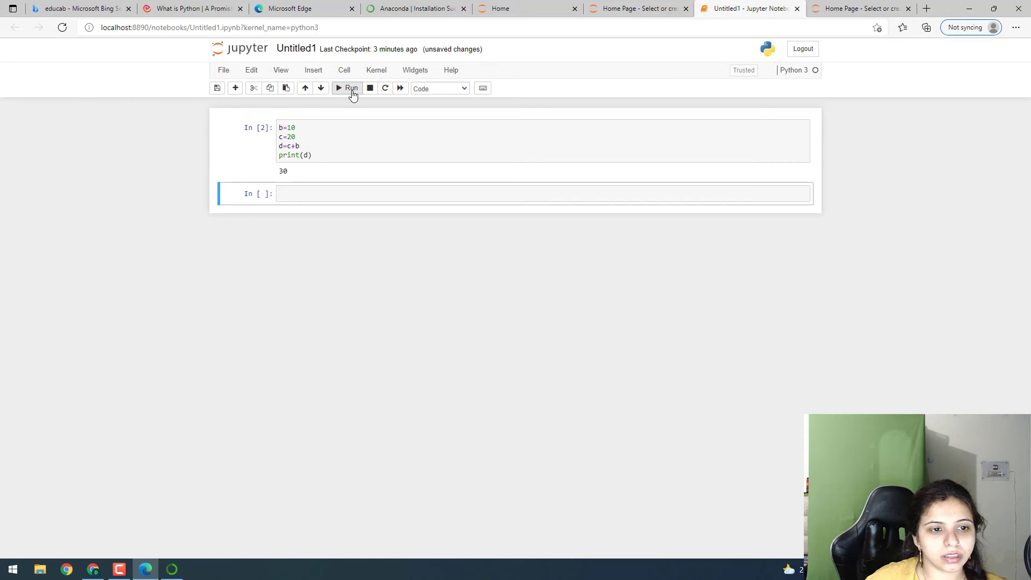